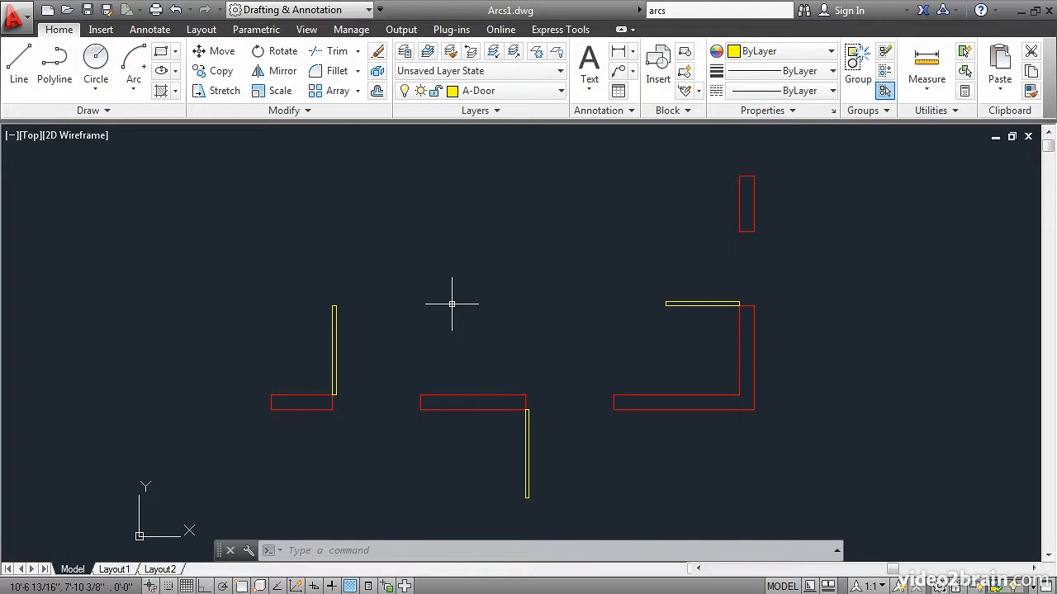
With the Endpoint object snap on, draw a Center, Radius circle from the leftmost door's hinge corner out to the leaf's upper-left corner
{"action": "left_click", "coordinate": [98, 85]}
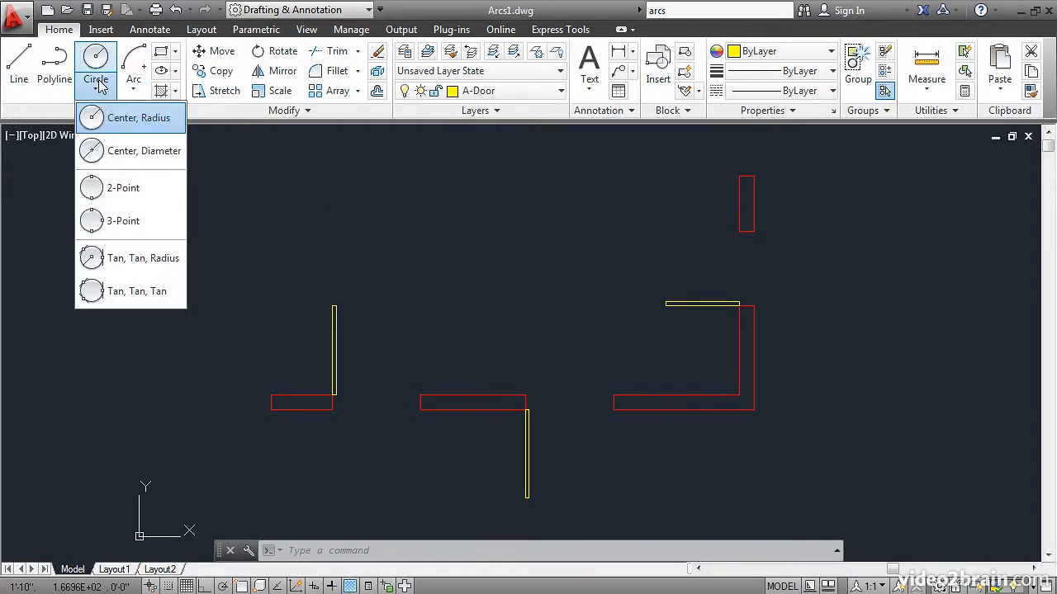
{"action": "left_click", "coordinate": [109, 124]}
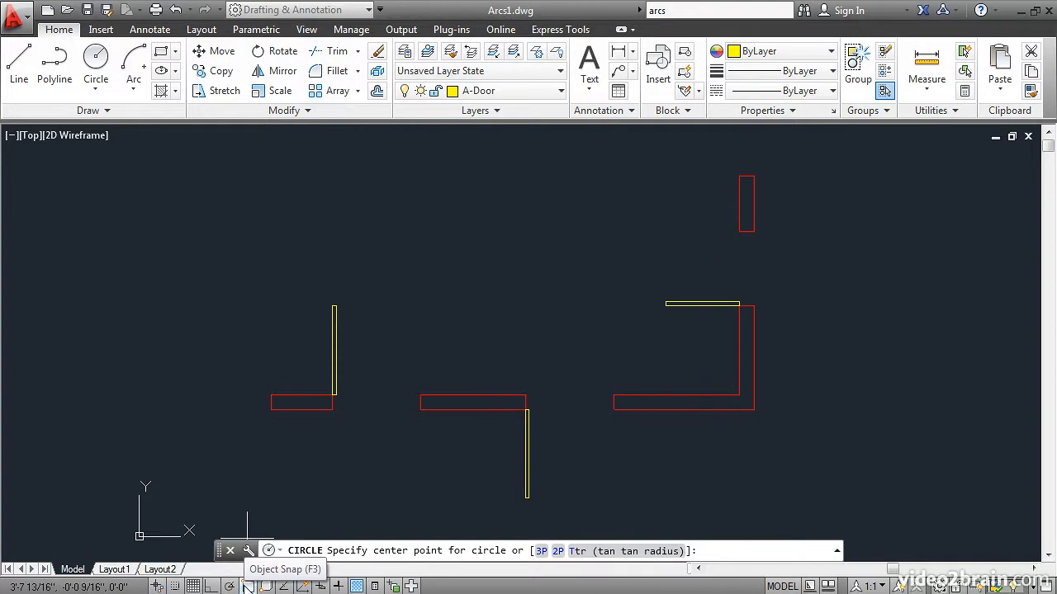
{"action": "left_click", "coordinate": [245, 582]}
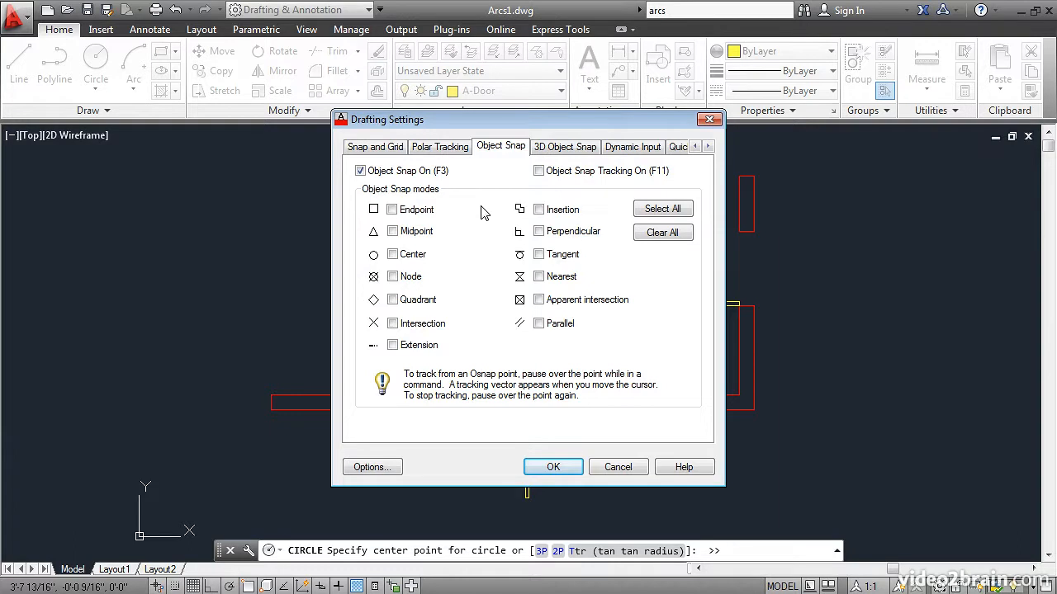
{"action": "left_click", "coordinate": [392, 210]}
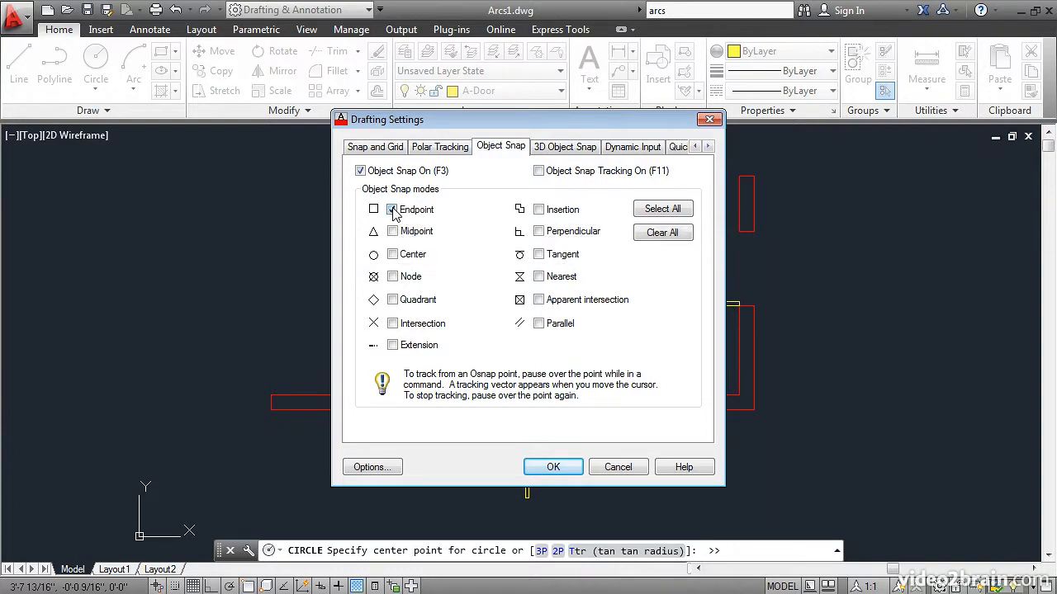
{"action": "left_click", "coordinate": [550, 467]}
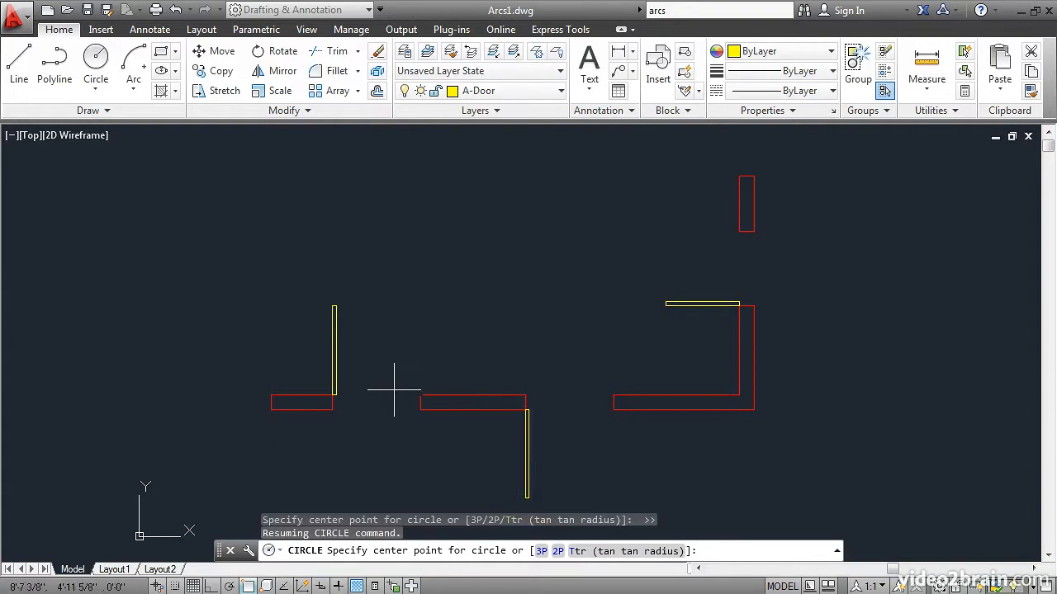
{"action": "left_click", "coordinate": [332, 395]}
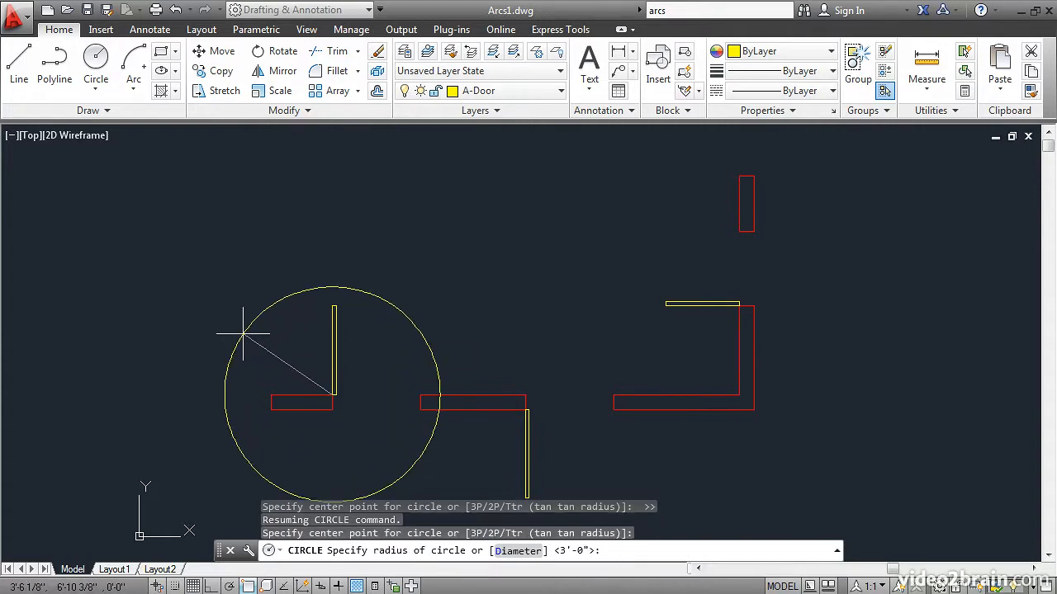
{"action": "left_click", "coordinate": [332, 306]}
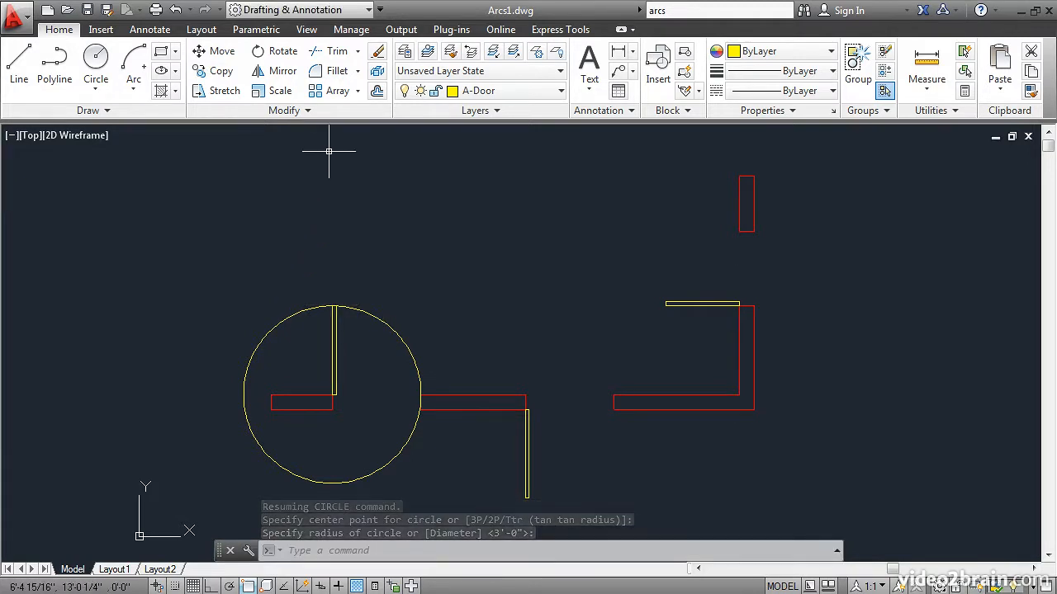
Trim the circle, using all objects as cutting edges, to leave the quarter arc from the door leaf's tip to the opposite wall
{"action": "left_click", "coordinate": [336, 53]}
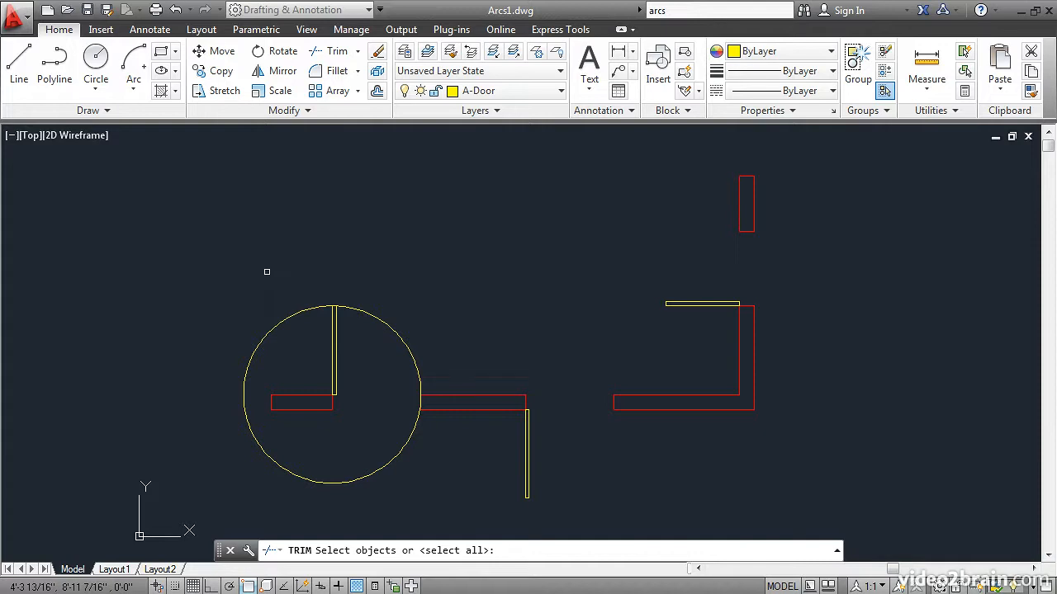
{"action": "key", "text": "Return"}
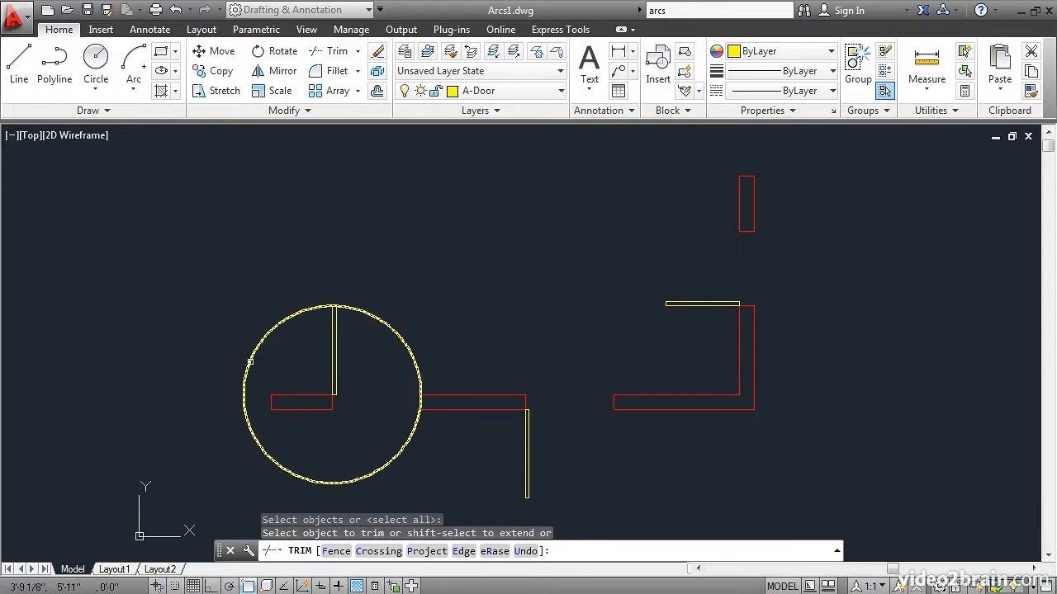
{"action": "left_click", "coordinate": [251, 362]}
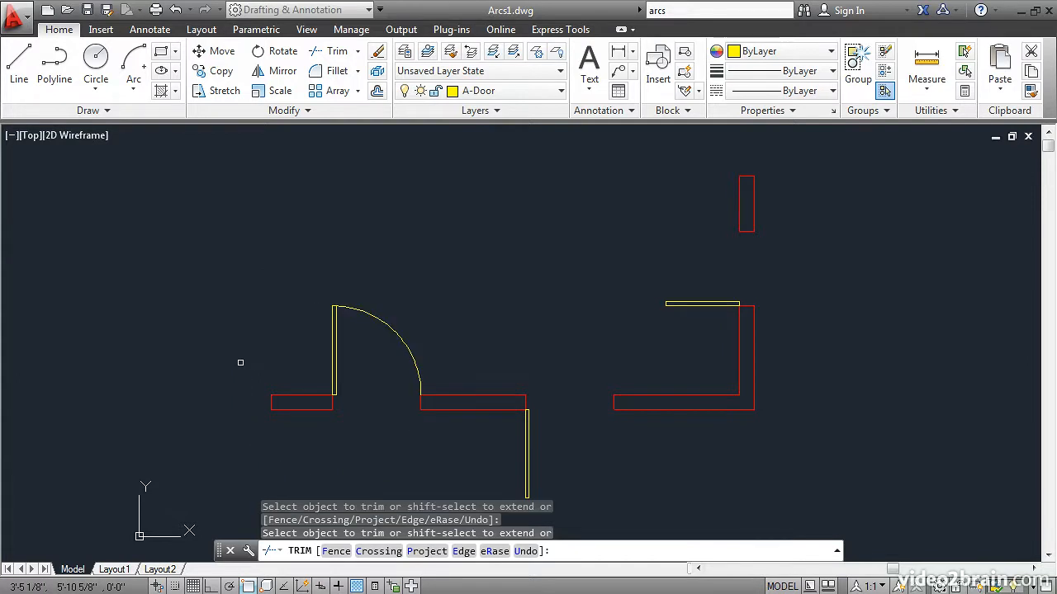
{"action": "key", "text": "Return"}
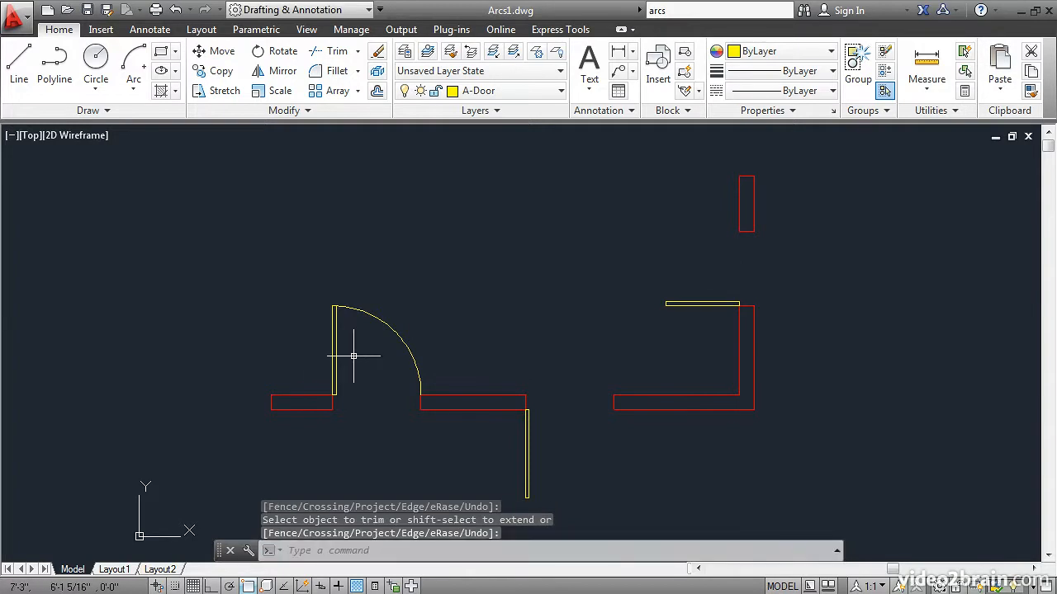
Turn on Quick Properties and examine the properties of the leftmost door's swing arc
{"action": "left_click", "coordinate": [374, 586]}
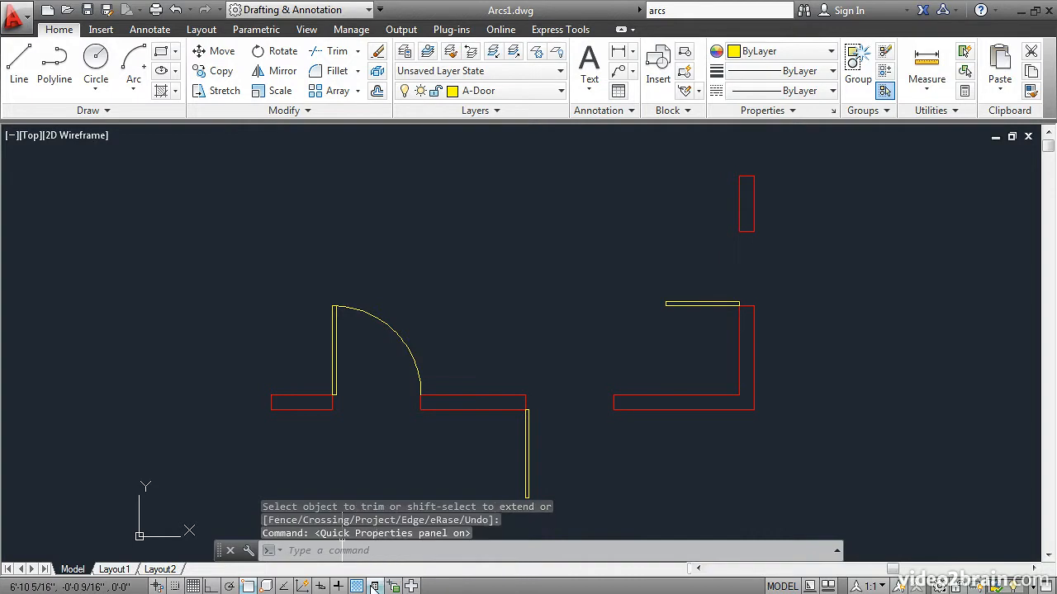
{"action": "left_click", "coordinate": [389, 328]}
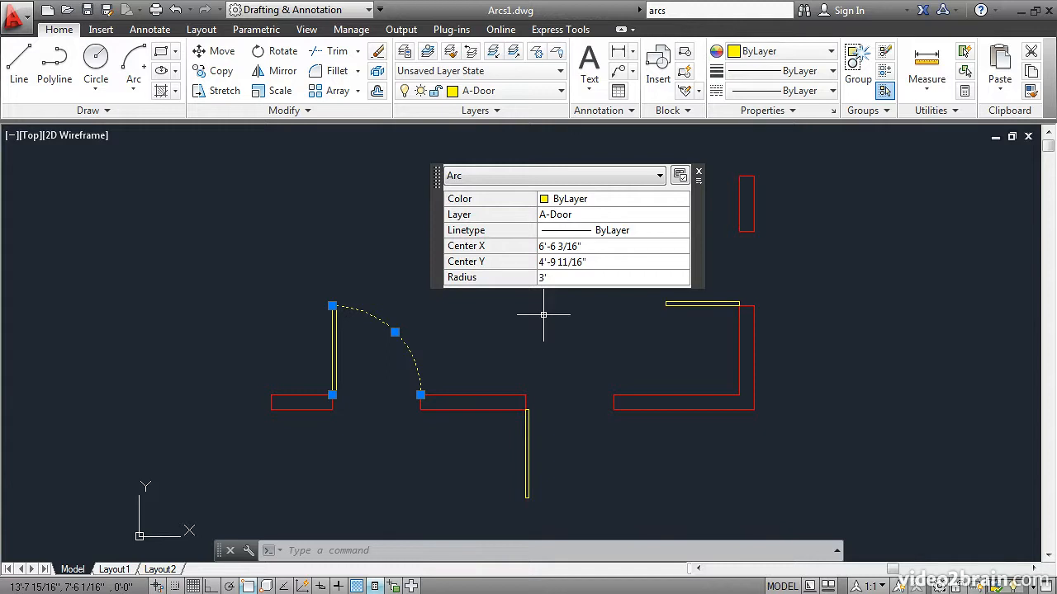
{"action": "key", "text": "Escape"}
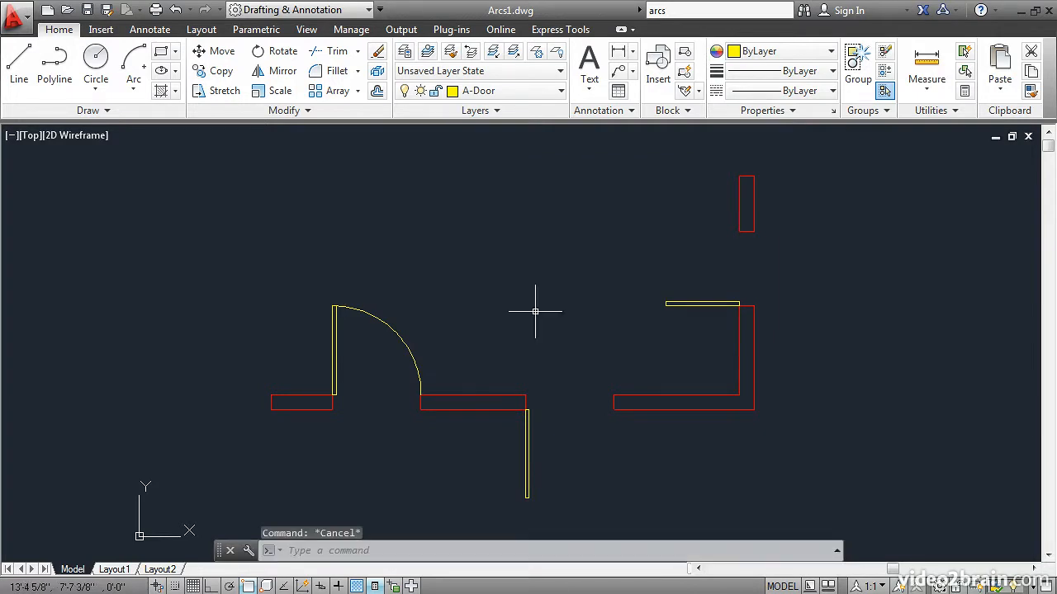
Draw the middle door's swing as a Center, Start, End arc: center at the hinge, start at the leaf's tip, end at the opposite wall corner
{"action": "left_click", "coordinate": [133, 93]}
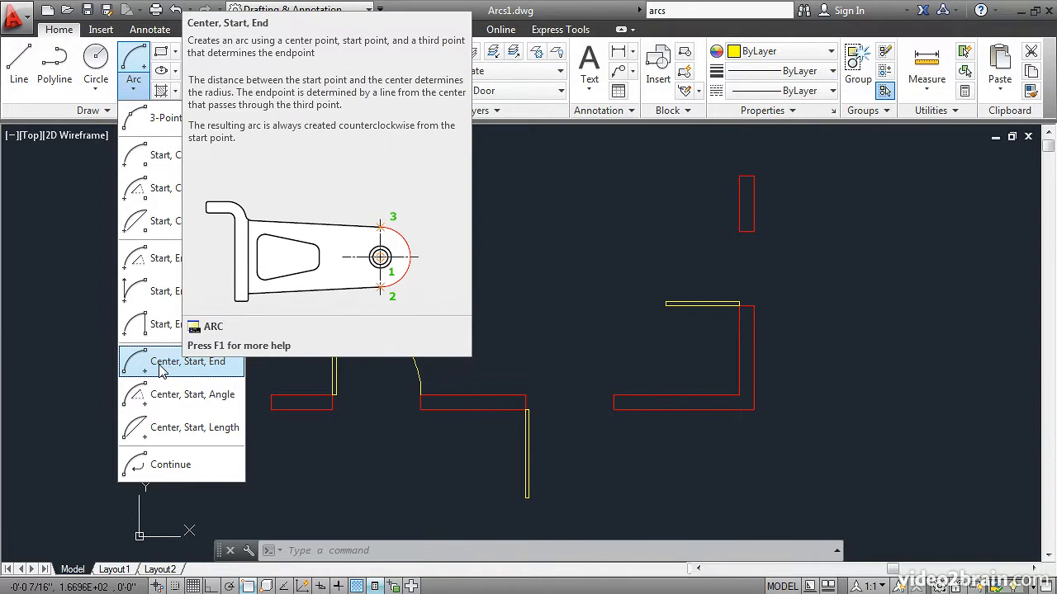
{"action": "left_click", "coordinate": [173, 368]}
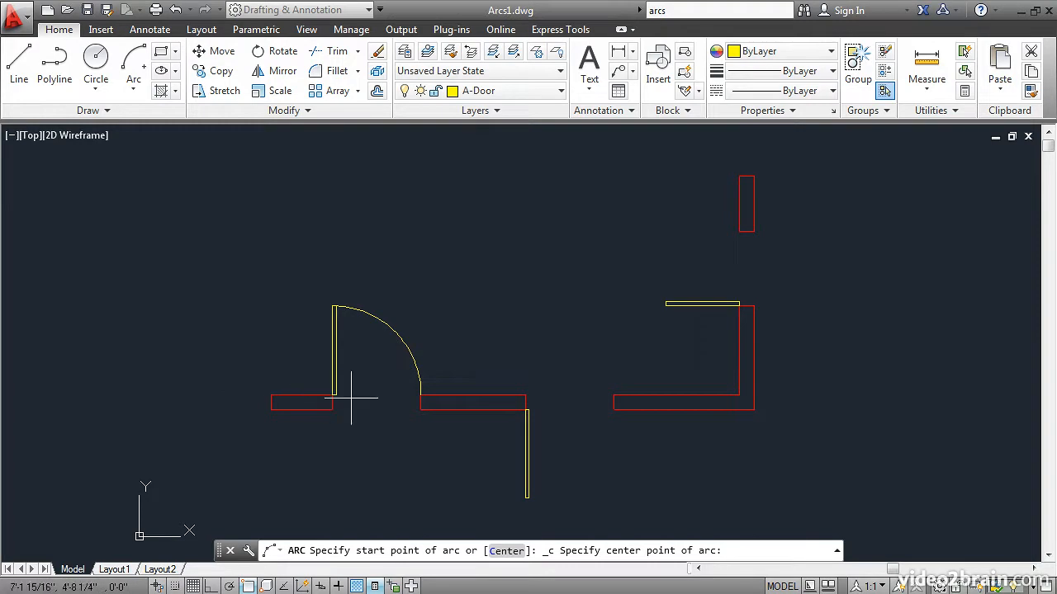
{"action": "left_click", "coordinate": [525, 409]}
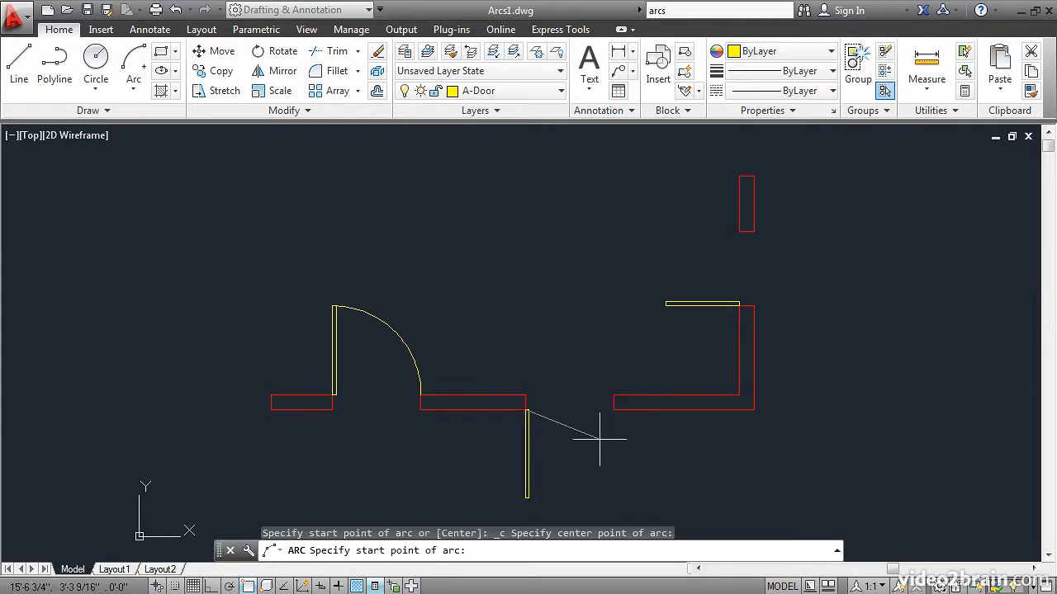
{"action": "left_click", "coordinate": [529, 498]}
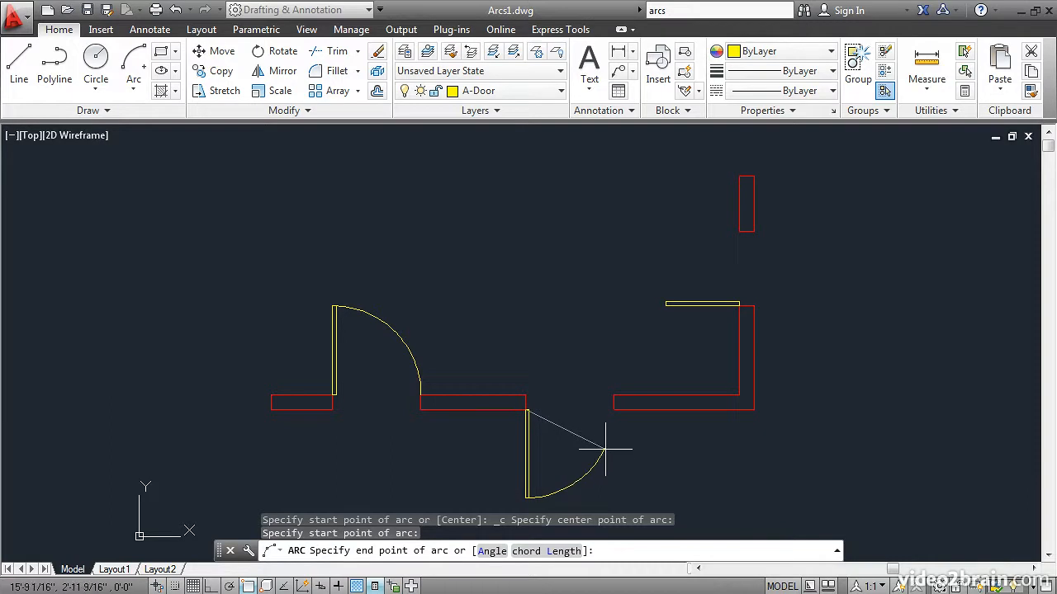
{"action": "left_click", "coordinate": [614, 410]}
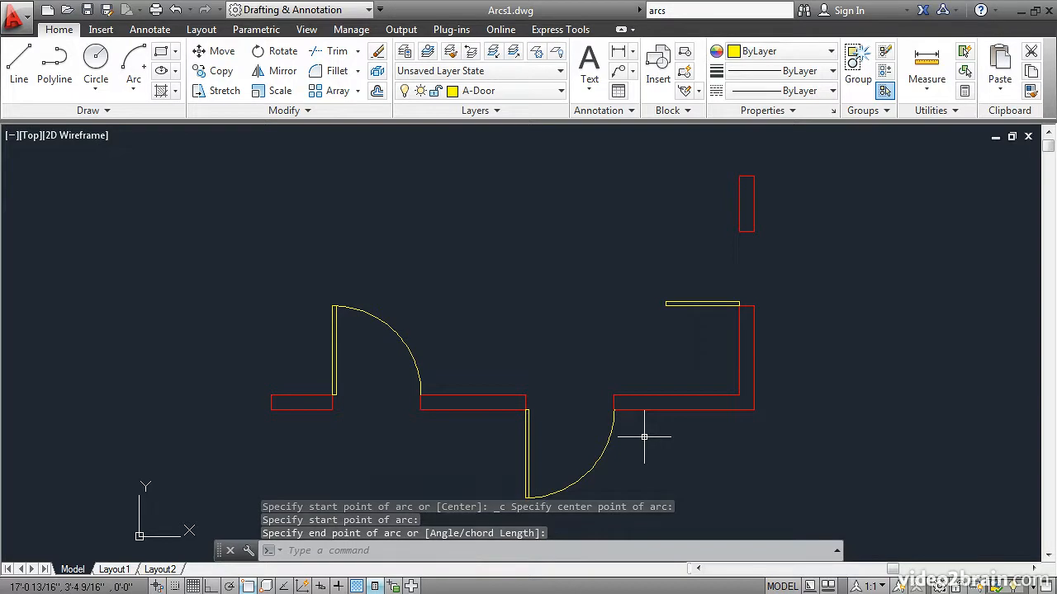
Try a Start, Center, End arc for the right-hand door from the leaf's tip, centered on the hinge, to the upper wall's lower-left corner
{"action": "left_click", "coordinate": [134, 86]}
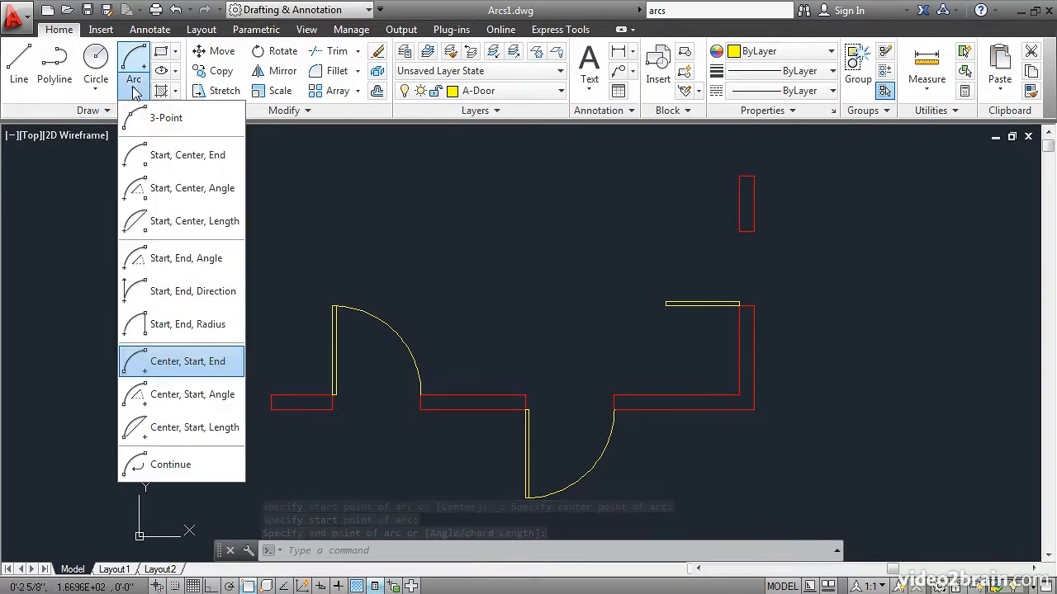
{"action": "left_click", "coordinate": [159, 163]}
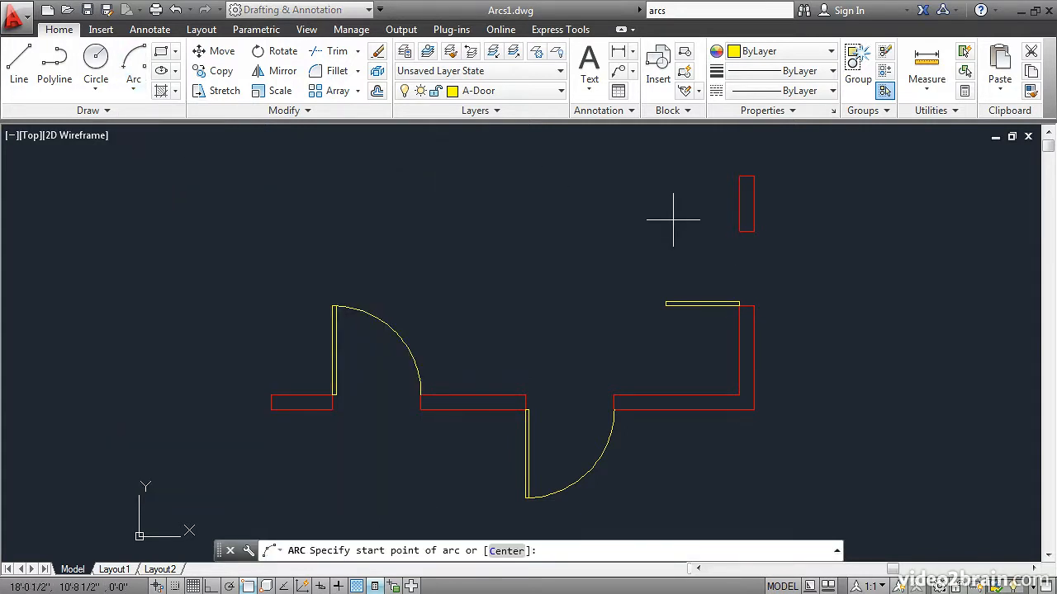
{"action": "left_click", "coordinate": [665, 302]}
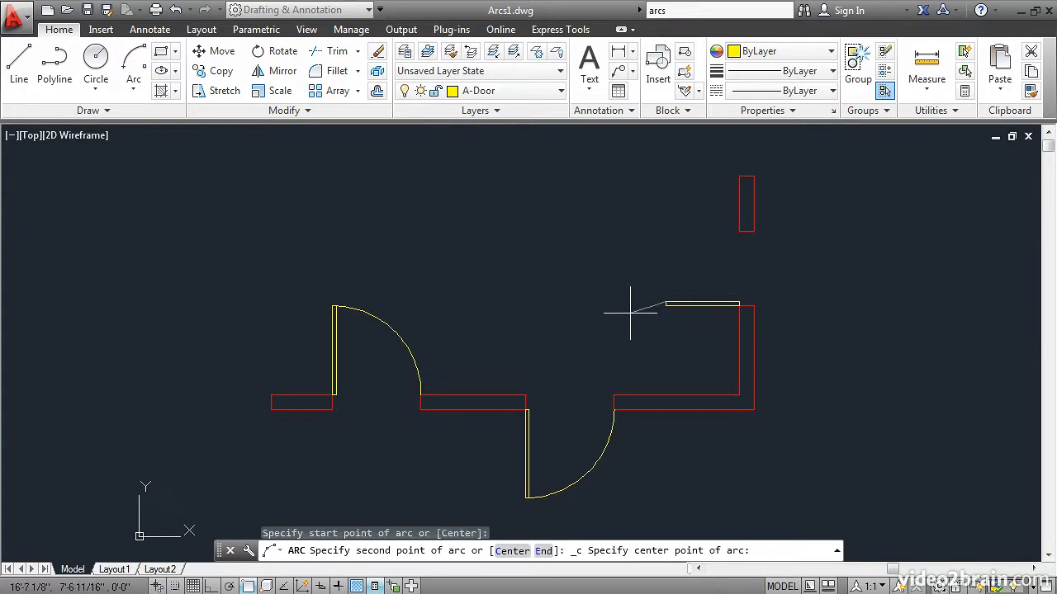
{"action": "left_click", "coordinate": [739, 305]}
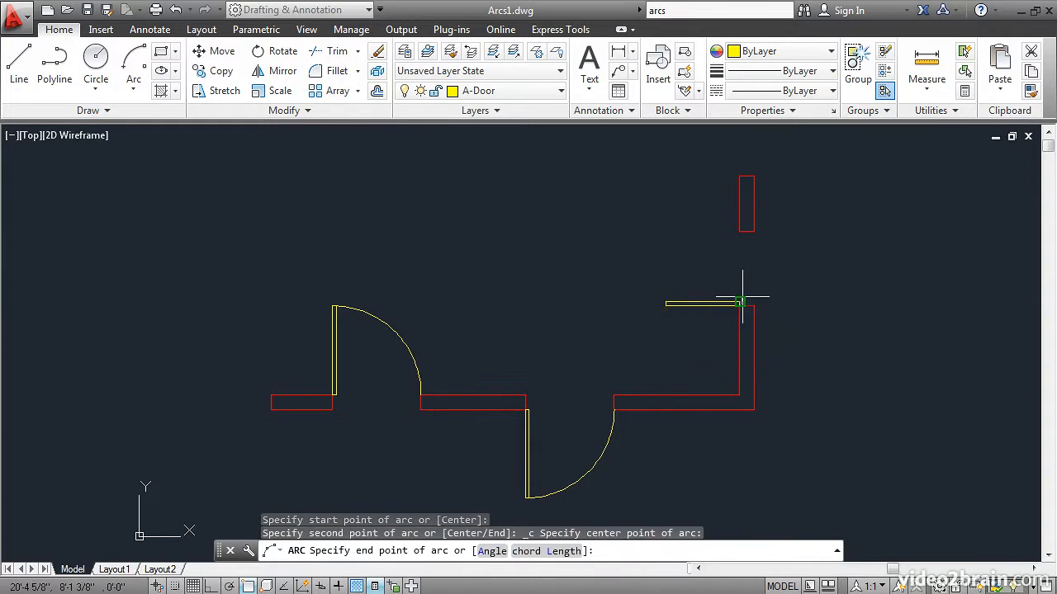
{"action": "left_click", "coordinate": [739, 232]}
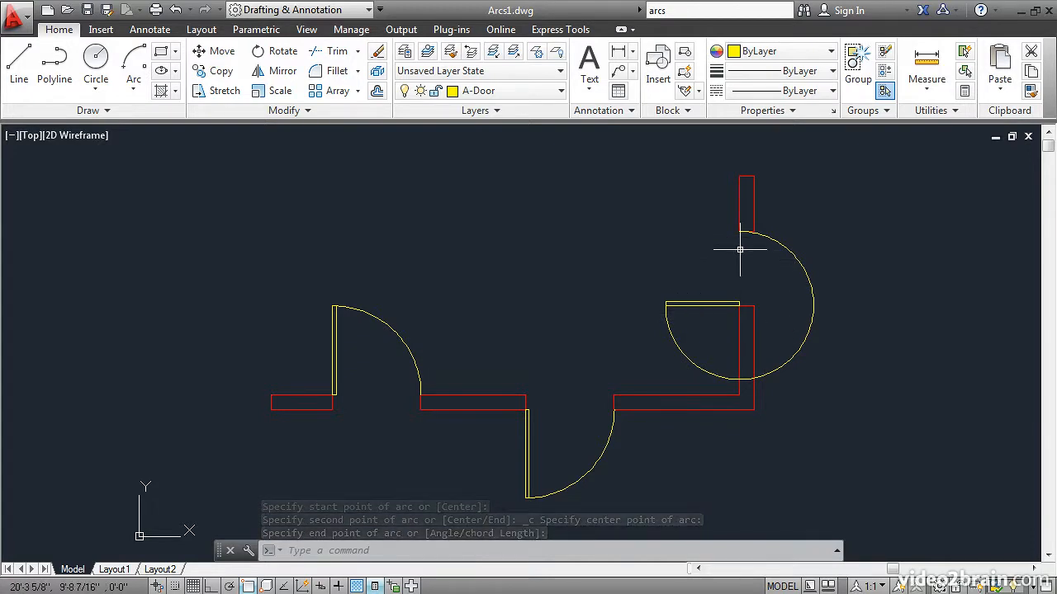
Erase the large arc around the right-hand door
{"action": "mouse_move", "coordinate": [660, 306]}
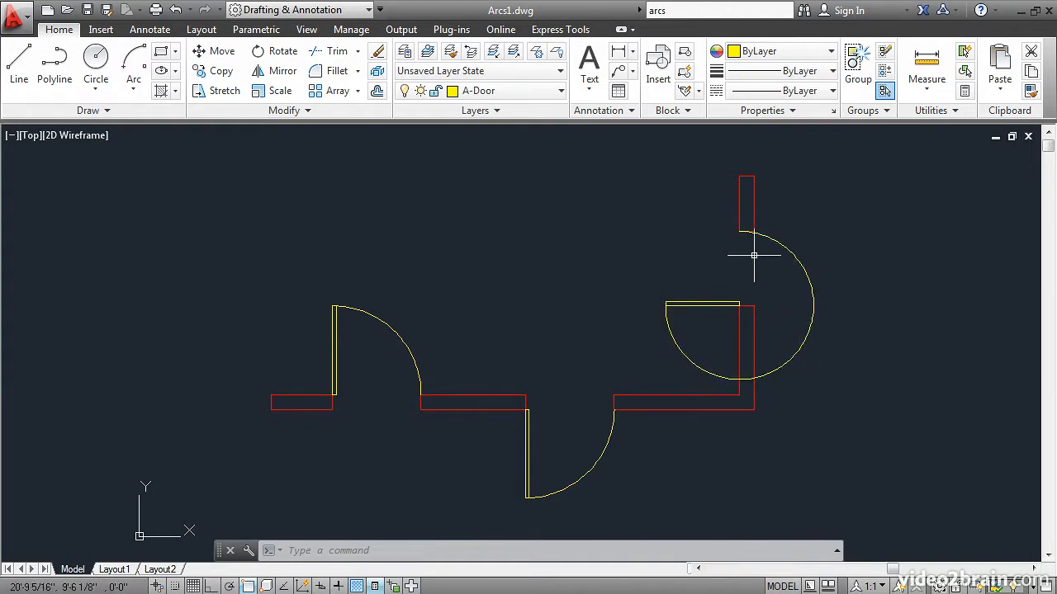
{"action": "left_click", "coordinate": [378, 52]}
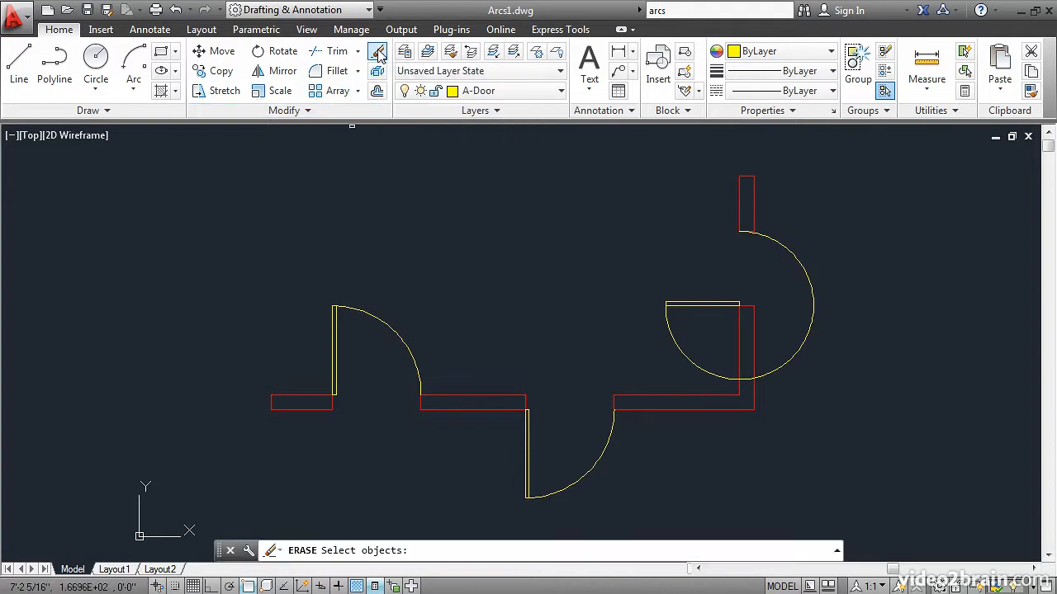
{"action": "left_click", "coordinate": [785, 240]}
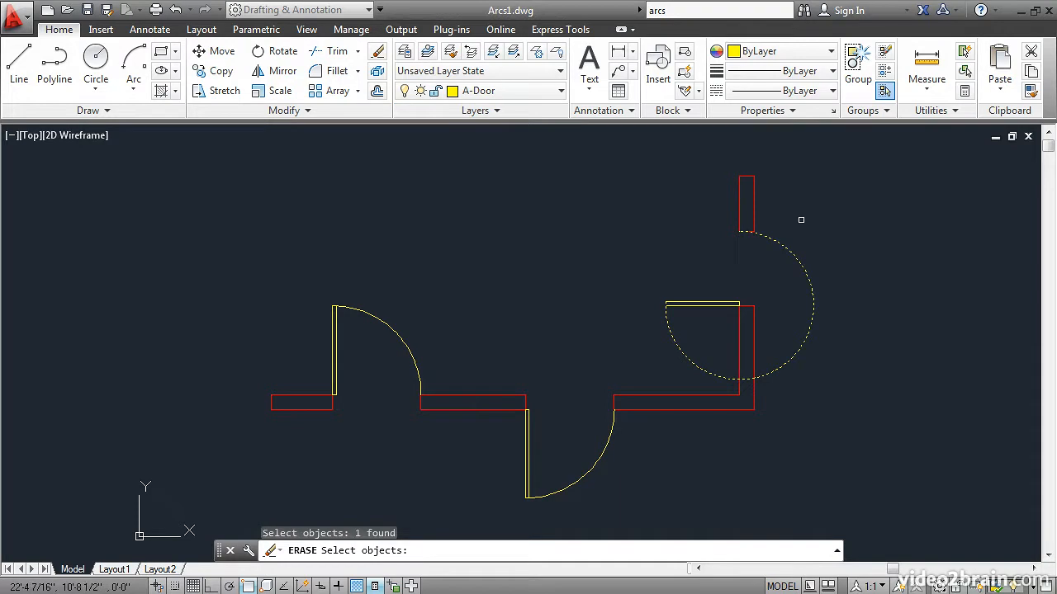
{"action": "key", "text": "Return"}
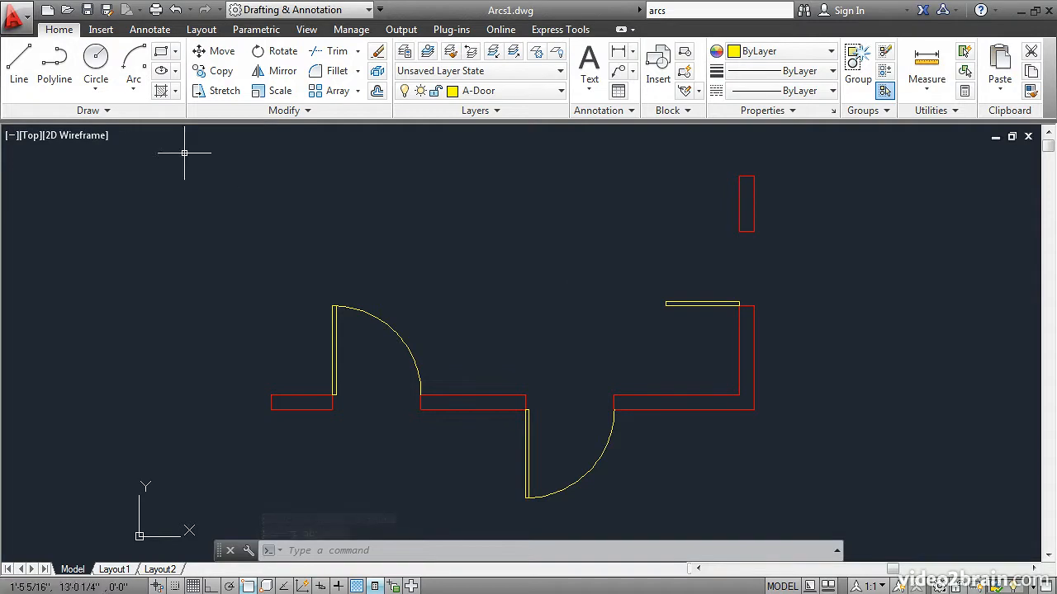
Draw the right-hand door's swing as a Start, Center, End arc from the upper wall's lower-left corner, centered on the hinge, to the leaf's tip
{"action": "left_click", "coordinate": [136, 93]}
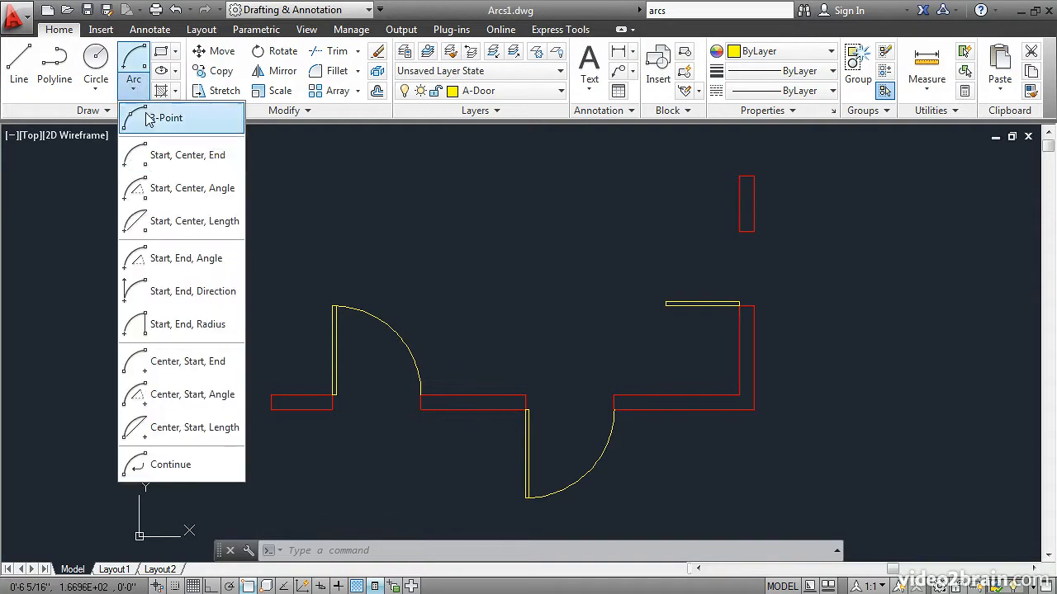
{"action": "left_click", "coordinate": [153, 158]}
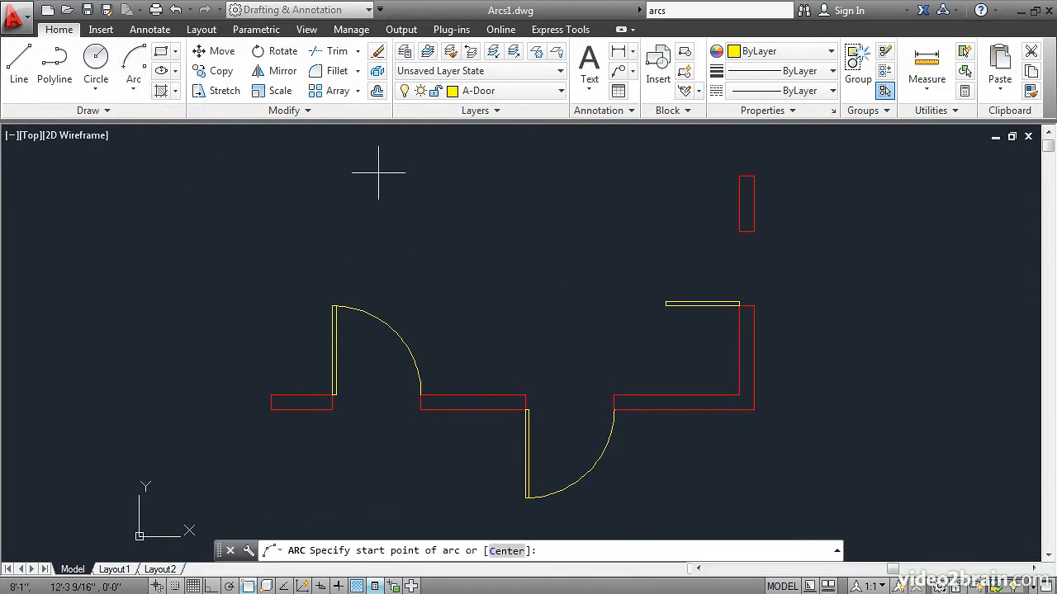
{"action": "left_click", "coordinate": [732, 237]}
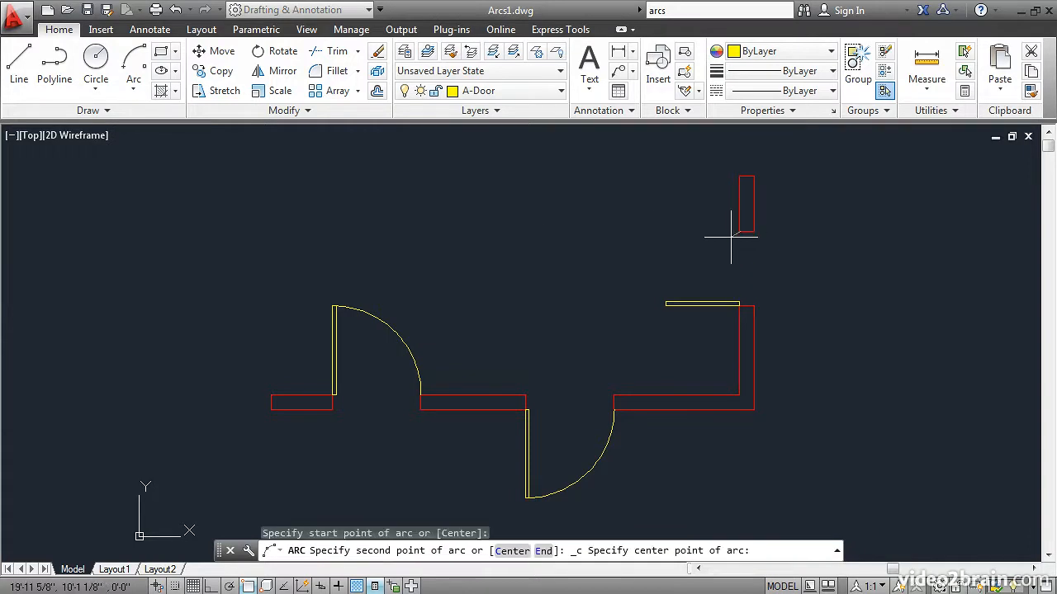
{"action": "left_click", "coordinate": [739, 305]}
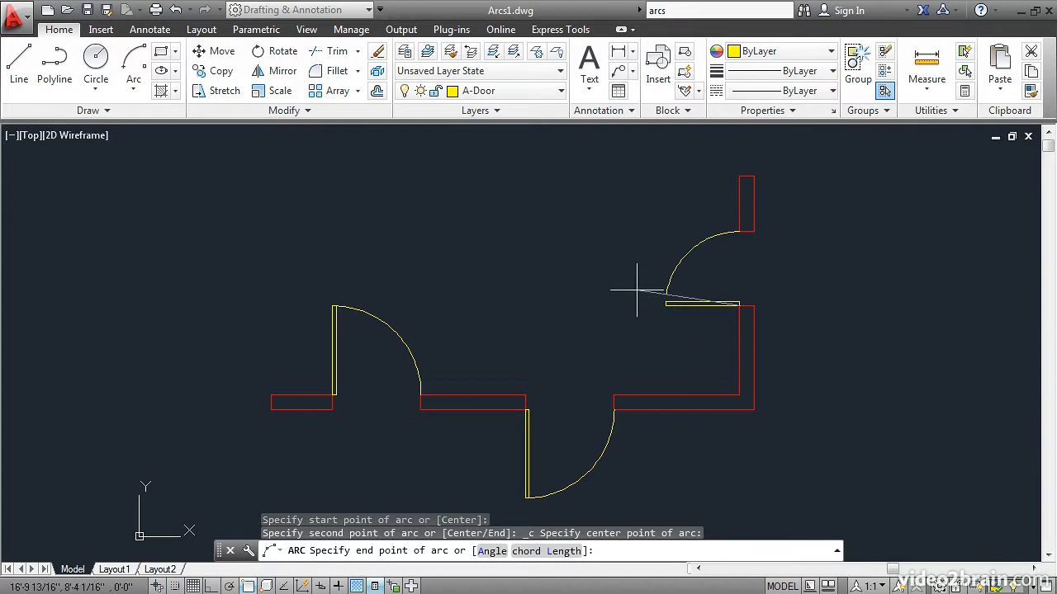
{"action": "left_click", "coordinate": [665, 302]}
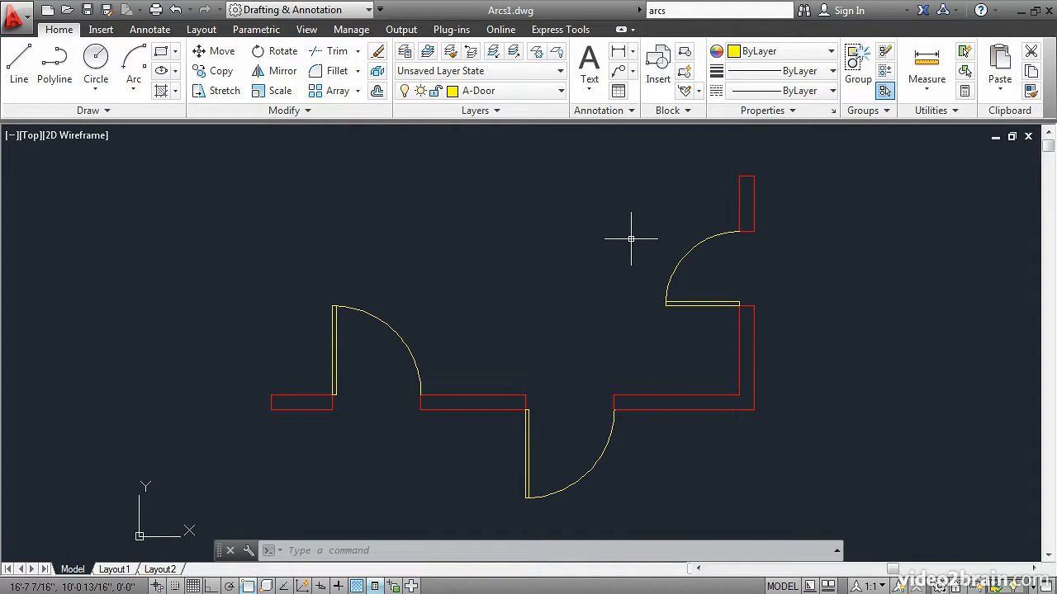
Draw a three-point arc in the open space above the doors, bulging upward and running leftward from near the upper-right wall
{"action": "type", "text": "a"}
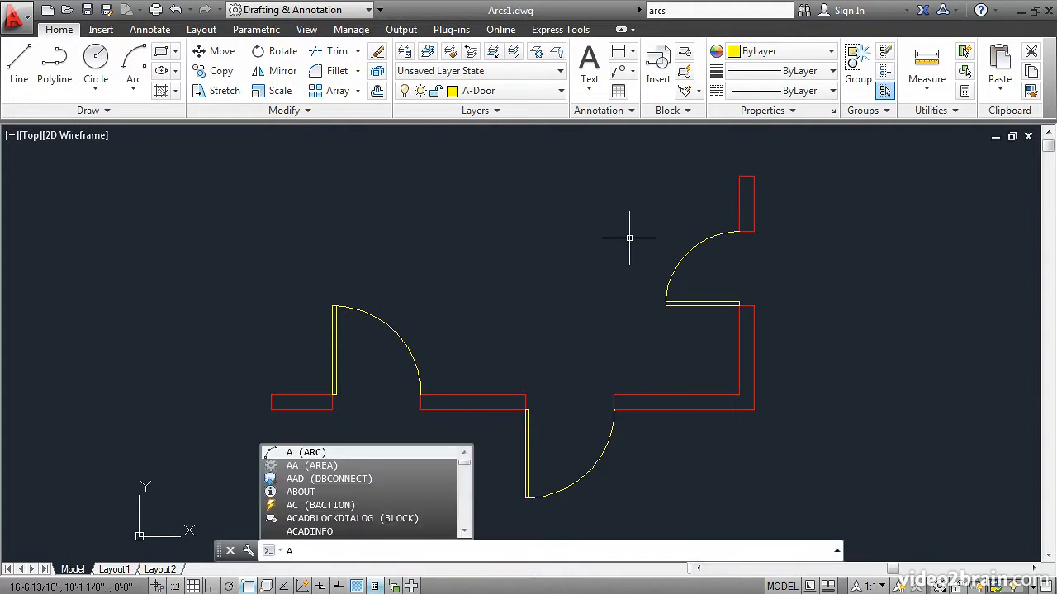
{"action": "key", "text": "Return"}
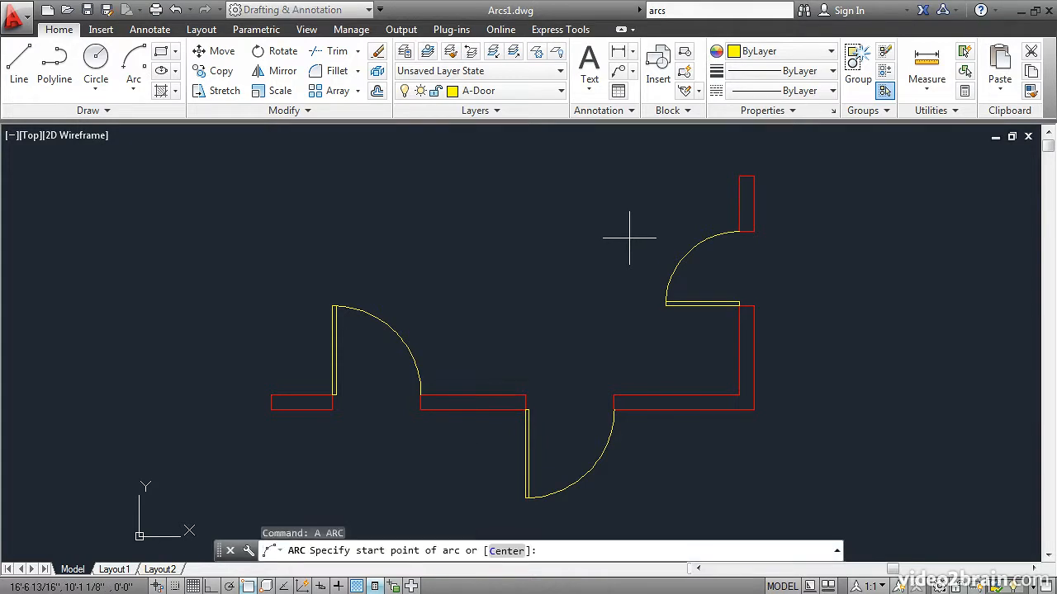
{"action": "left_click", "coordinate": [694, 185]}
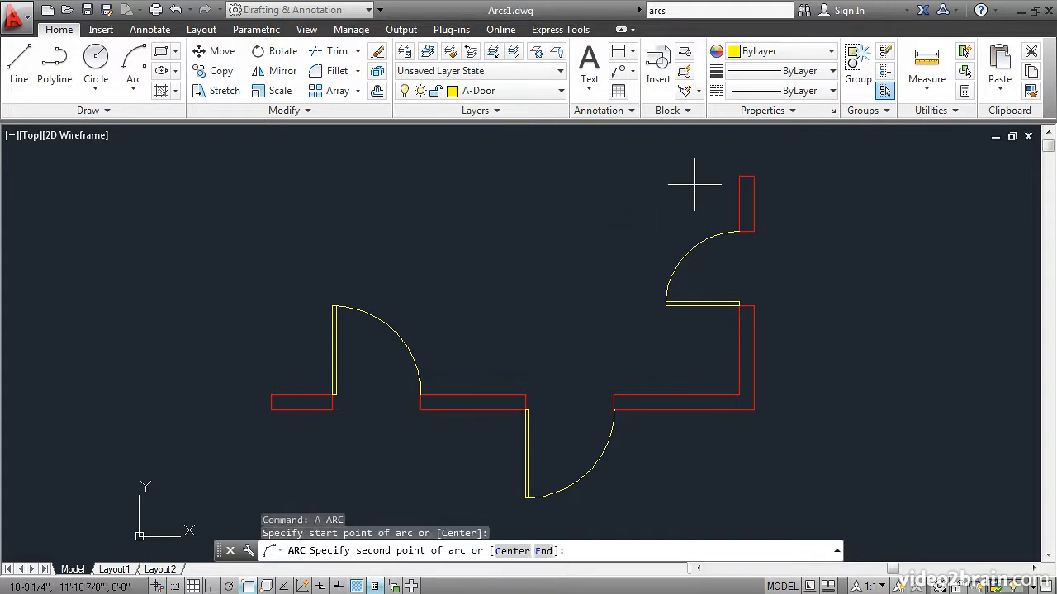
{"action": "left_click", "coordinate": [633, 146]}
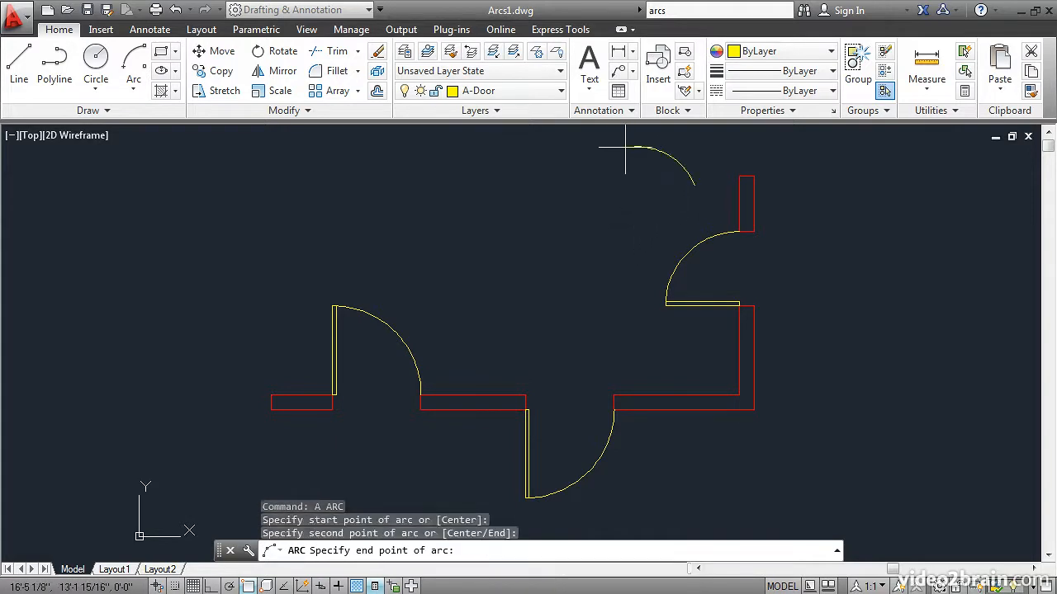
{"action": "left_click", "coordinate": [555, 165]}
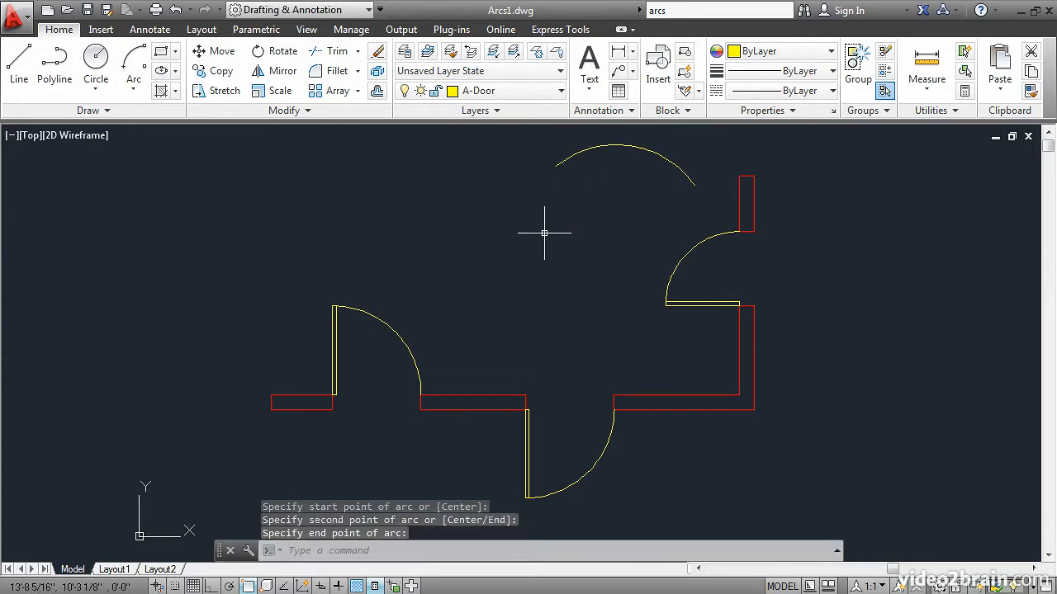
Continue the free-standing arc leftward with two more arcs, each tangent to the previous one, forming a wavy curve ending above the left-hand door
{"action": "key", "text": "Return"}
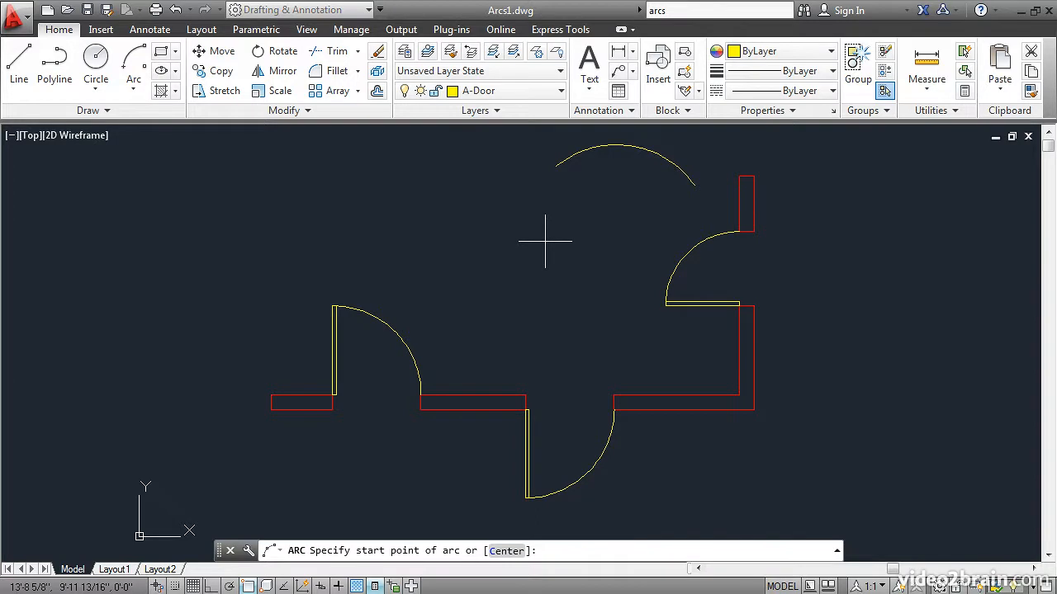
{"action": "key", "text": "Return"}
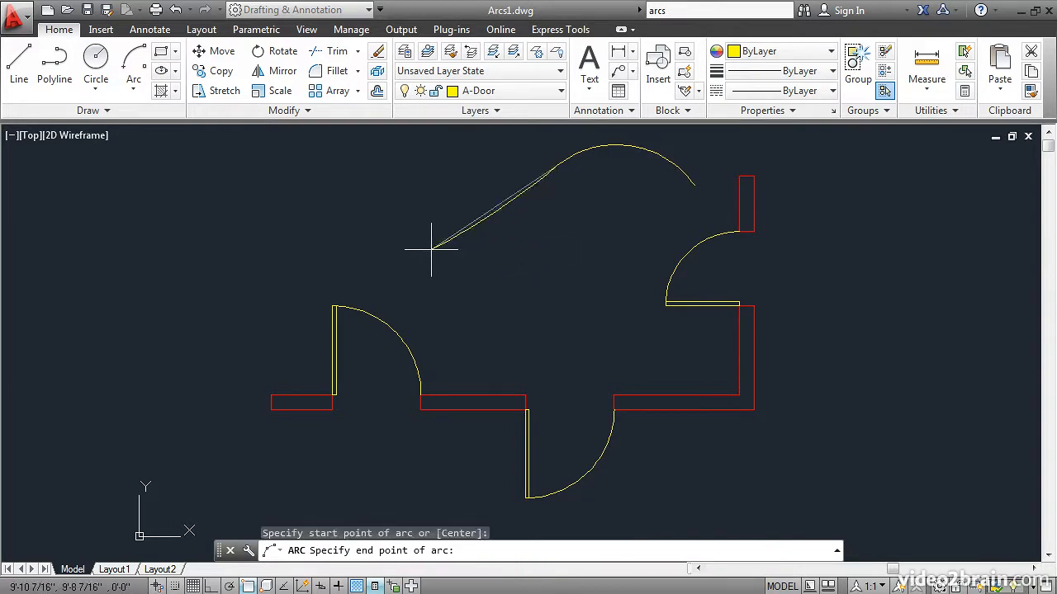
{"action": "left_click", "coordinate": [456, 175]}
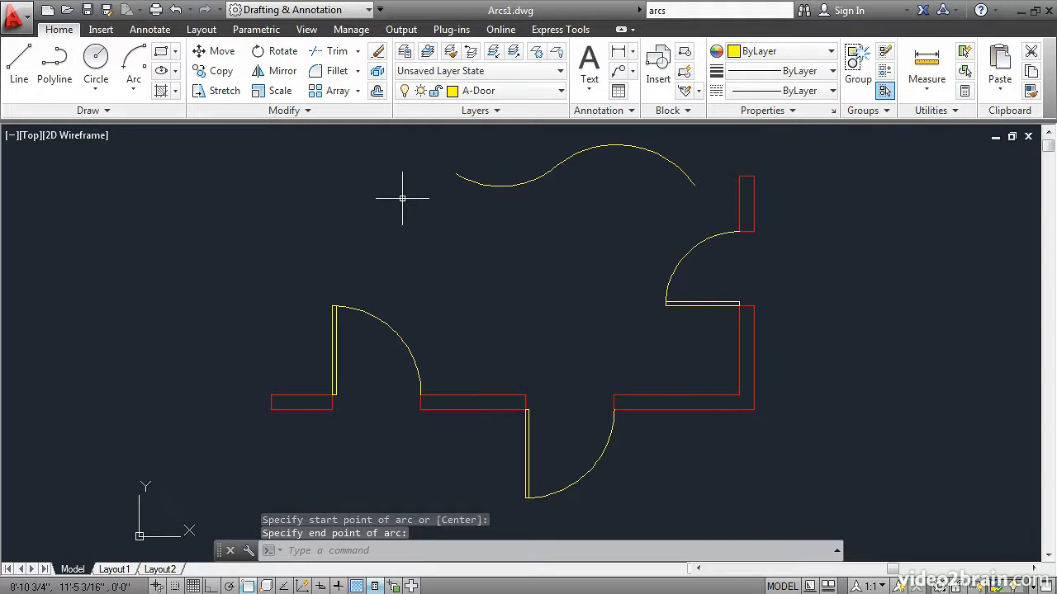
{"action": "key", "text": "Return"}
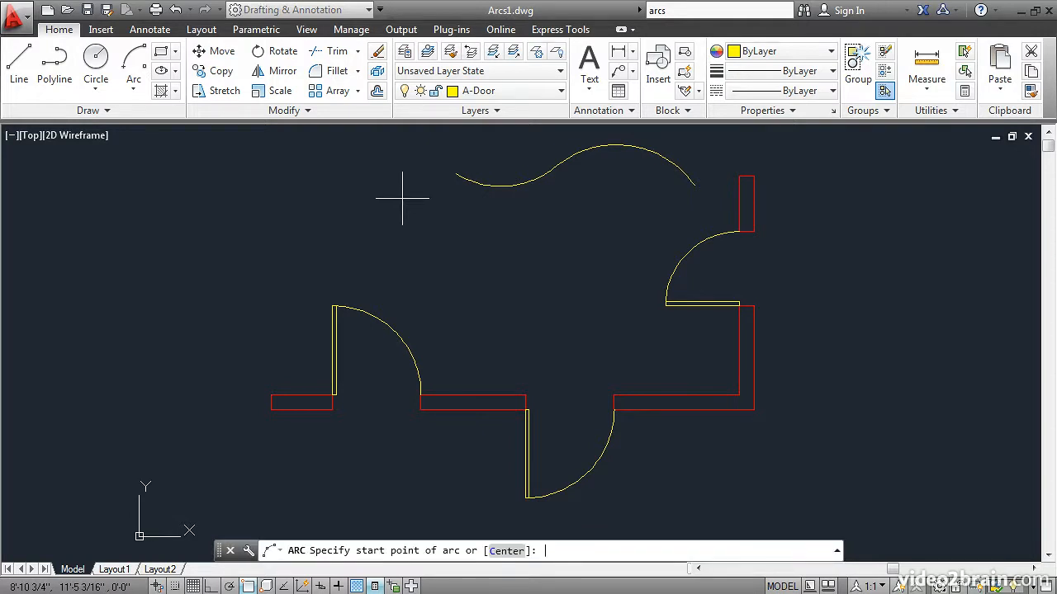
{"action": "key", "text": "Return"}
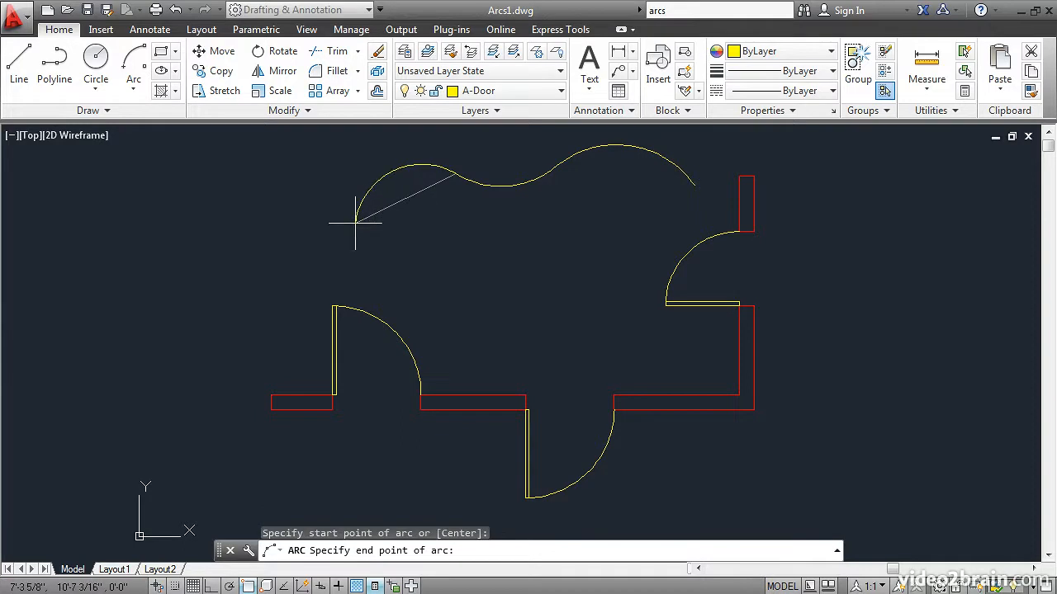
{"action": "left_click", "coordinate": [359, 223]}
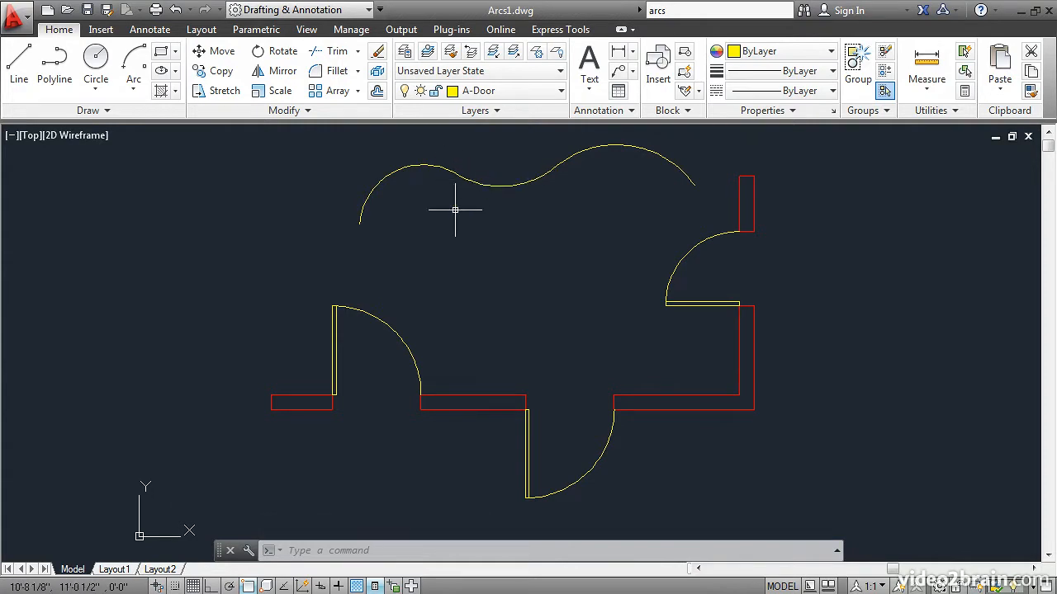
Turn off Quick Properties and stretch the midpoint of the right-hand door's swing arc outward to the upper left, keeping its endpoints in place
{"action": "left_click", "coordinate": [678, 263]}
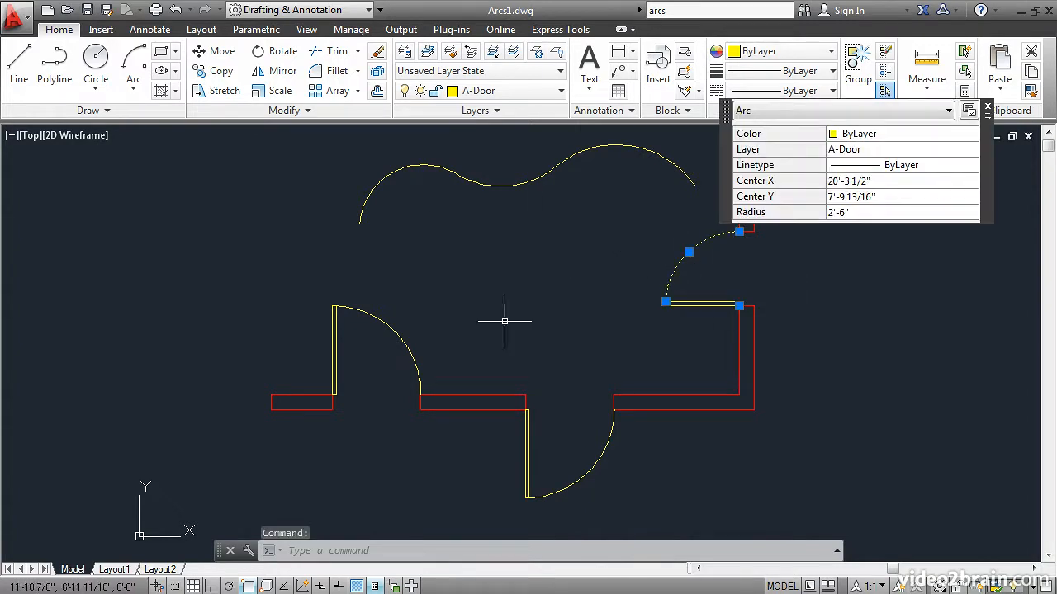
{"action": "left_click", "coordinate": [376, 587]}
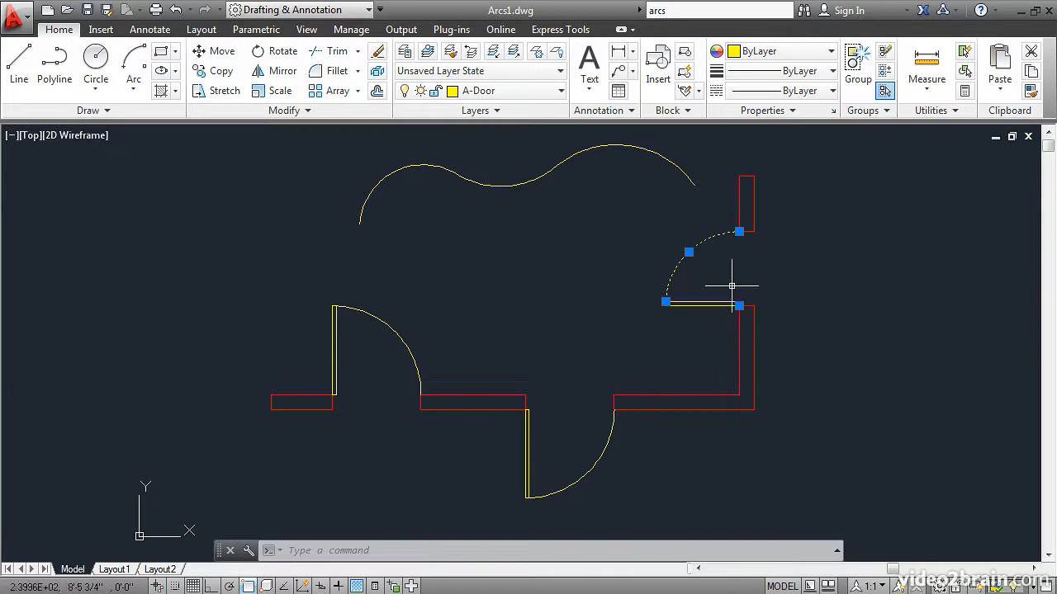
{"action": "mouse_move", "coordinate": [689, 252]}
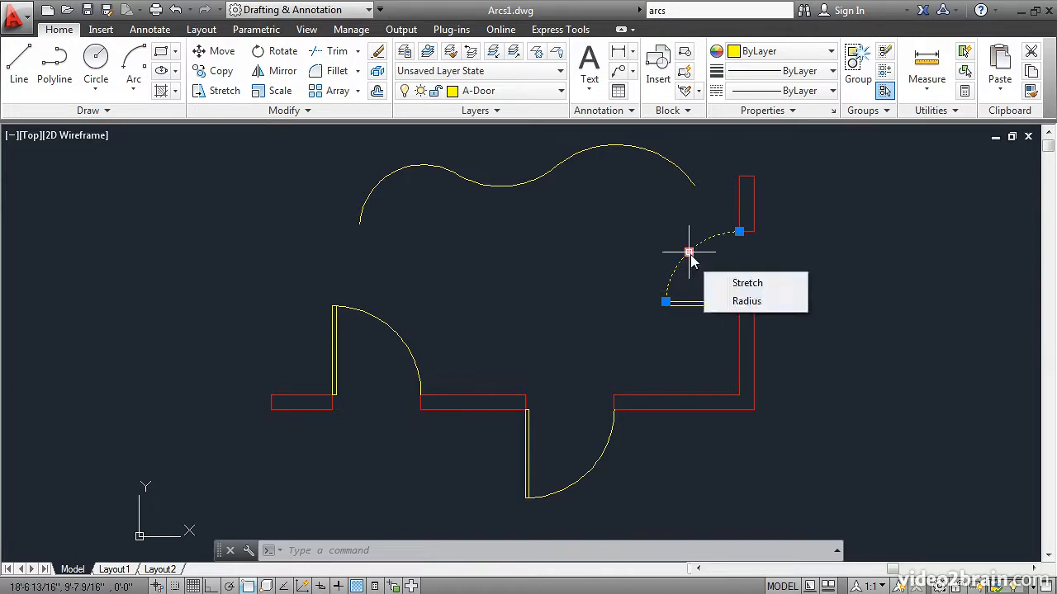
{"action": "left_click", "coordinate": [771, 286]}
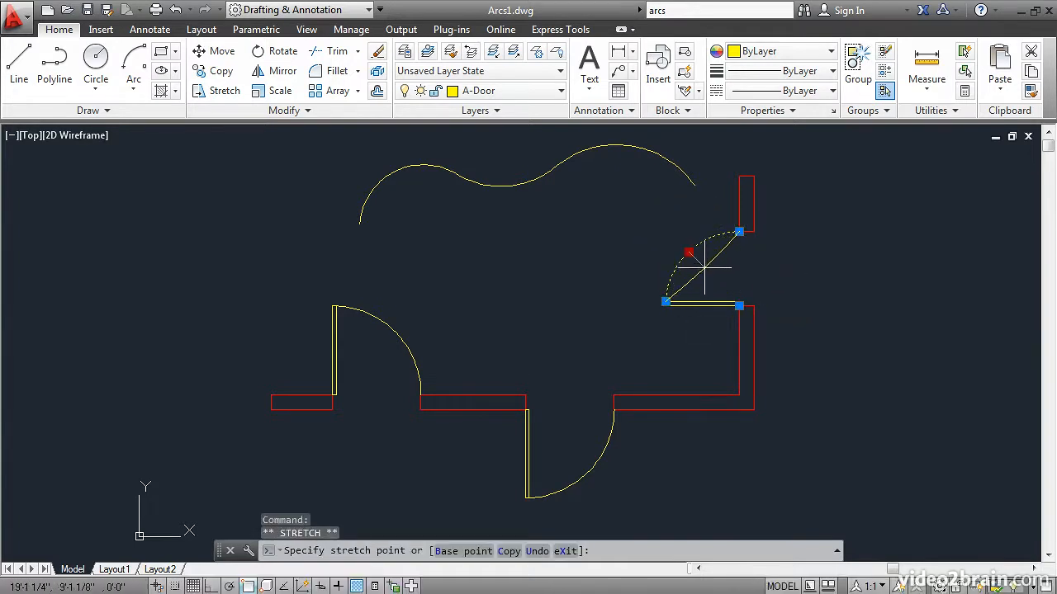
{"action": "left_click", "coordinate": [659, 221]}
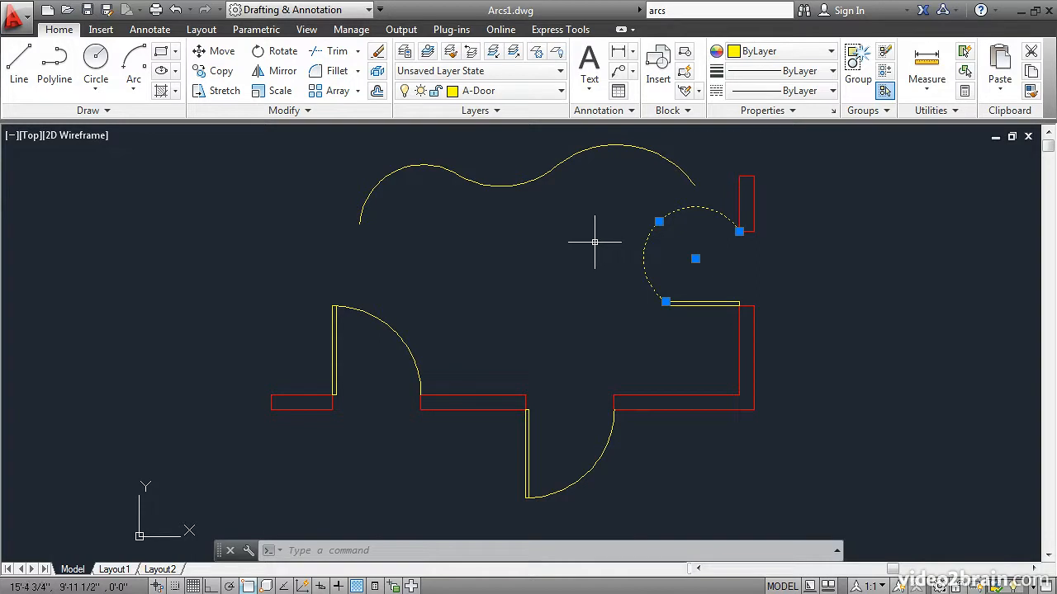
Reduce the radius of the right-hand door's arc using its midpoint grip, pulling it in toward the center
{"action": "mouse_move", "coordinate": [659, 223]}
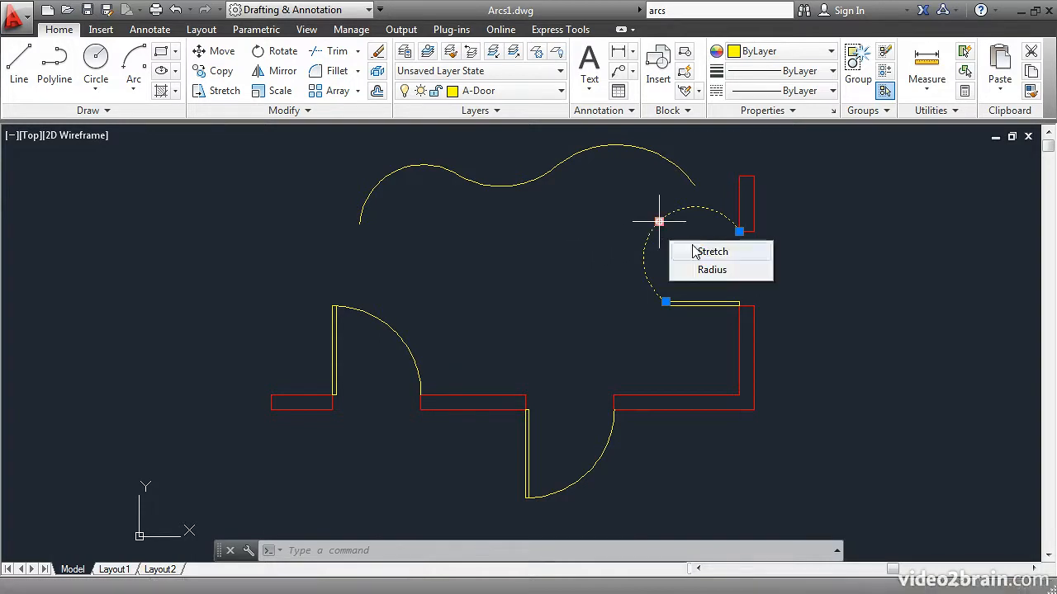
{"action": "left_click", "coordinate": [701, 273]}
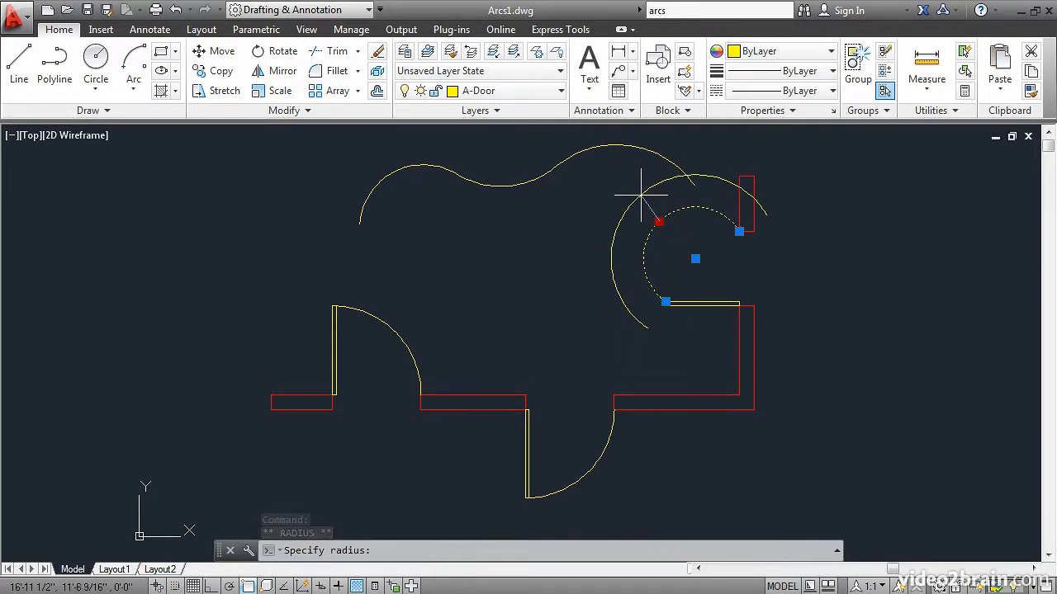
{"action": "left_click", "coordinate": [667, 236]}
Stretch the right-hand arc's upper endpoint to just above the upper wall and its lower endpoint up-left beneath the wavy curve
{"action": "mouse_move", "coordinate": [725, 241]}
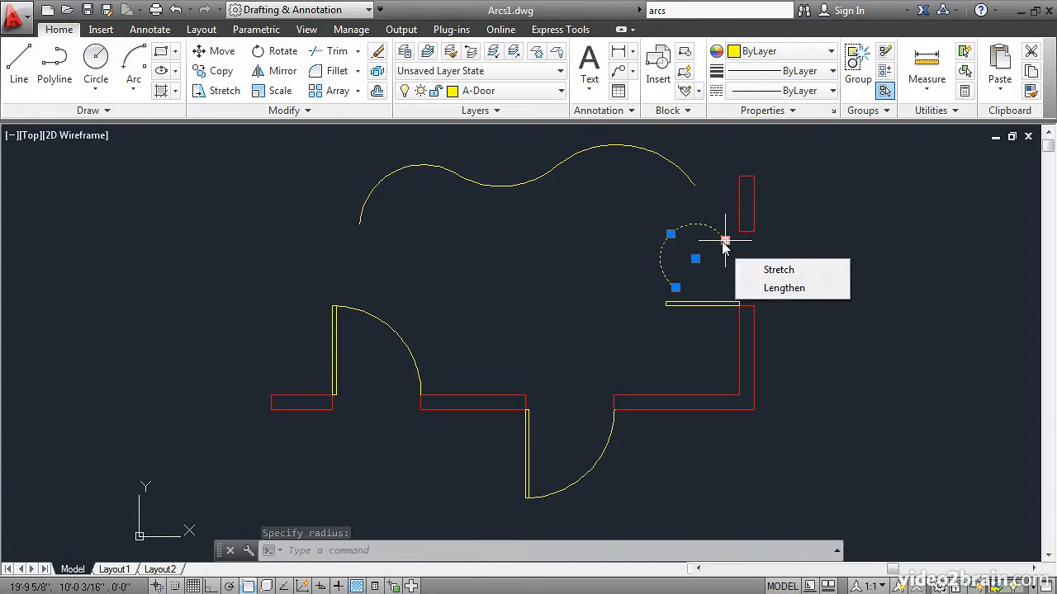
{"action": "left_click", "coordinate": [724, 242]}
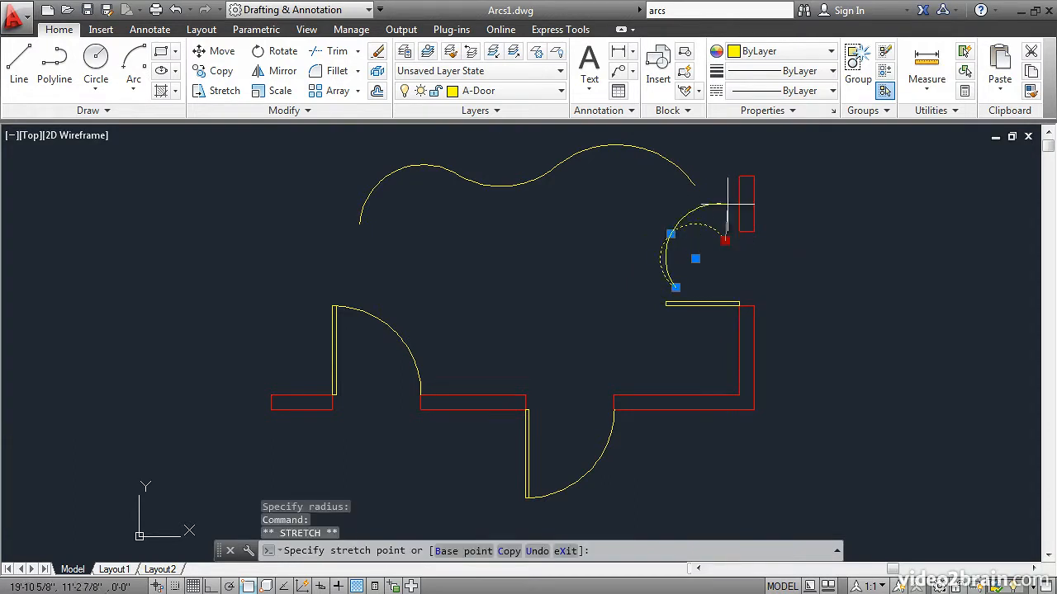
{"action": "left_click", "coordinate": [754, 153]}
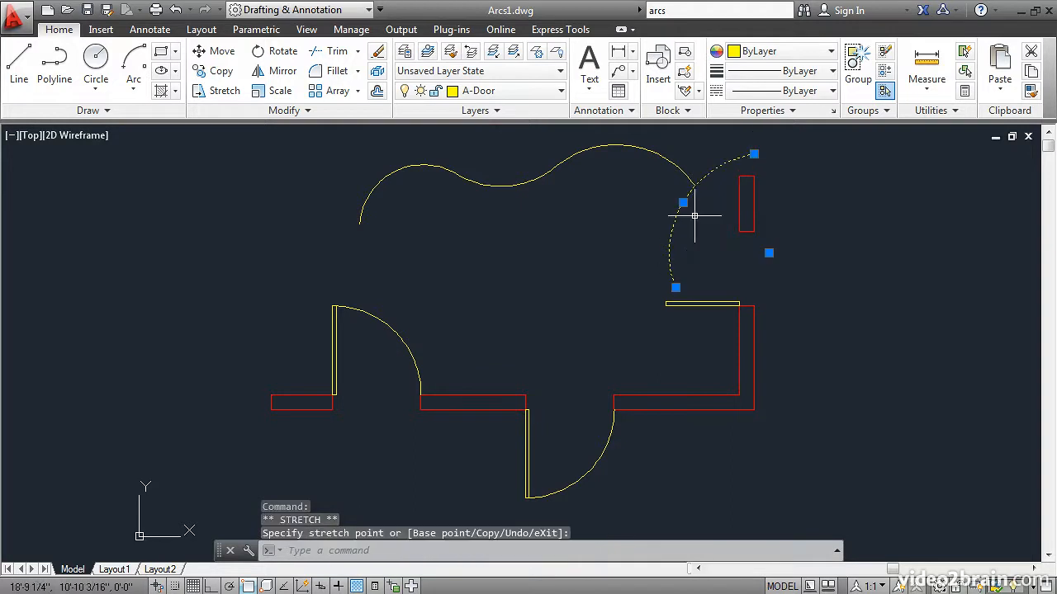
{"action": "left_click", "coordinate": [675, 287]}
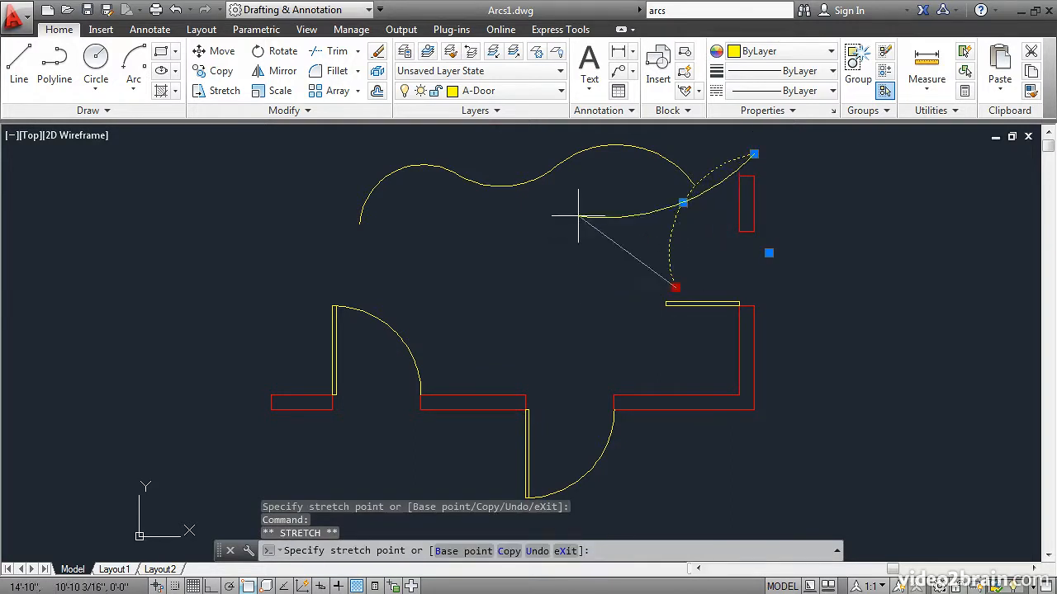
{"action": "left_click", "coordinate": [592, 193]}
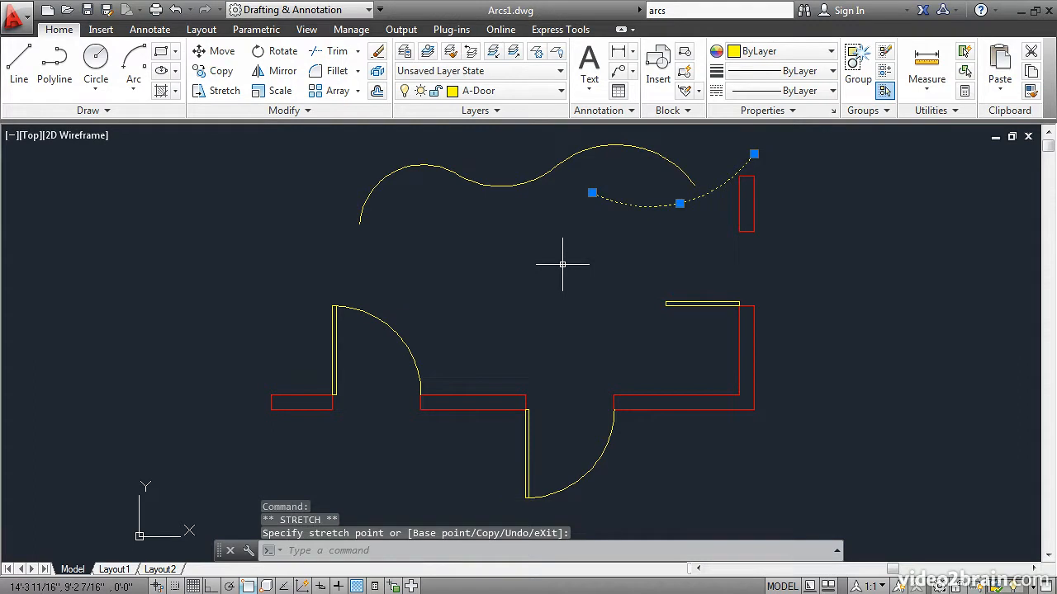